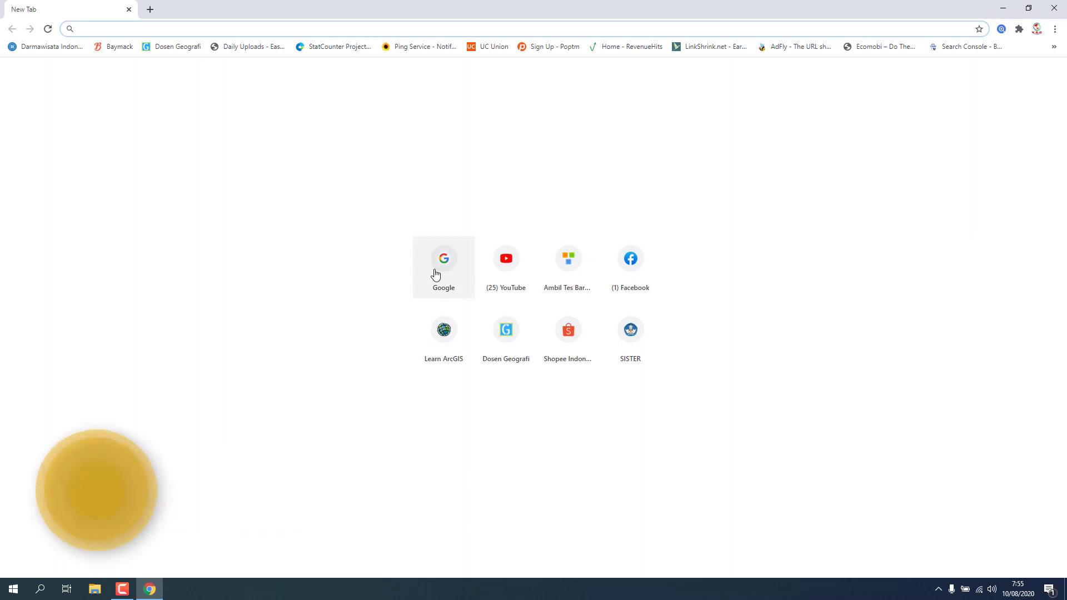
Search Google for "usgs earthquake" and open the Search Earthquake Catalog result.
{"action": "left_click", "coordinate": [437, 273]}
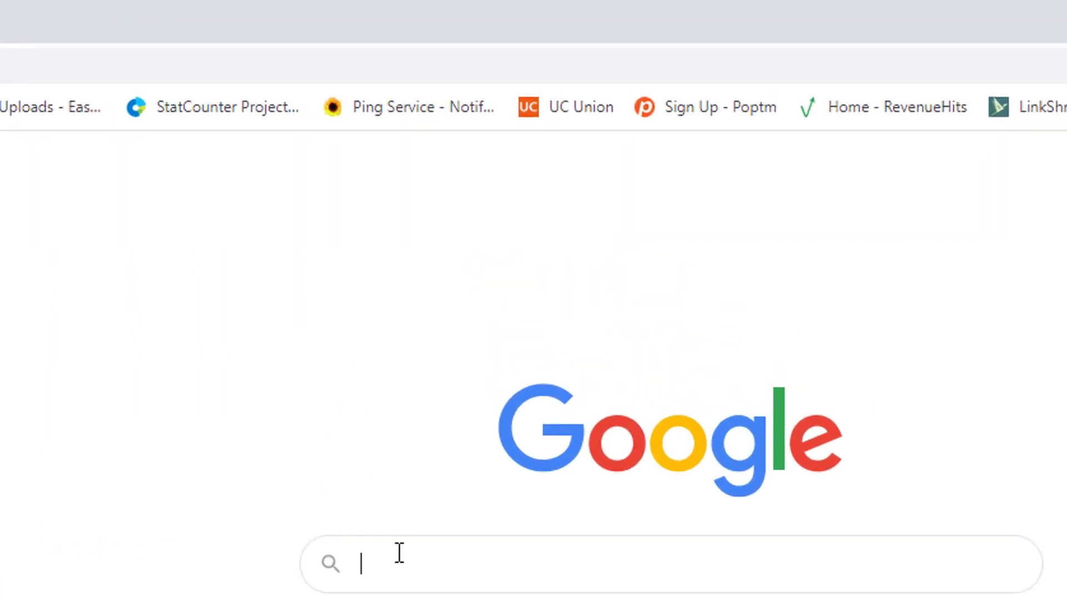
{"action": "left_click", "coordinate": [402, 509]}
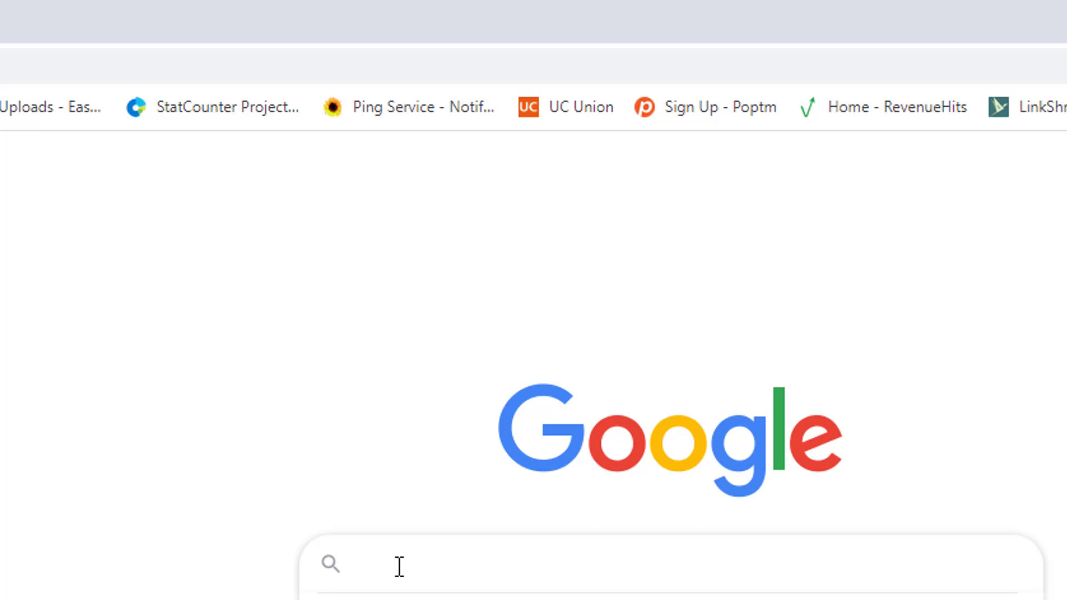
{"action": "type", "text": "usgs earth"}
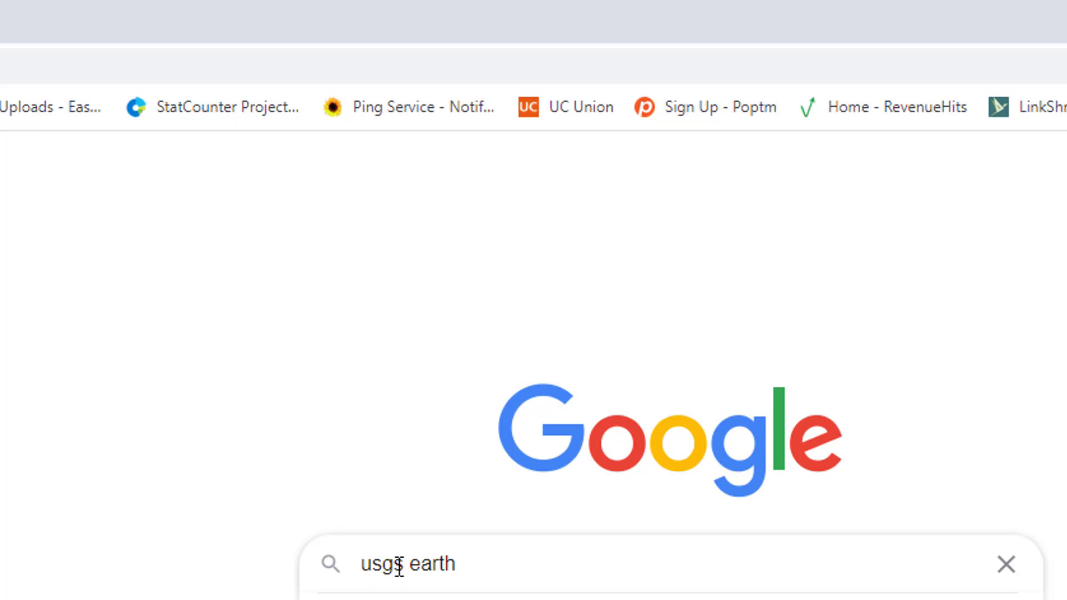
{"action": "type", "text": "quake"}
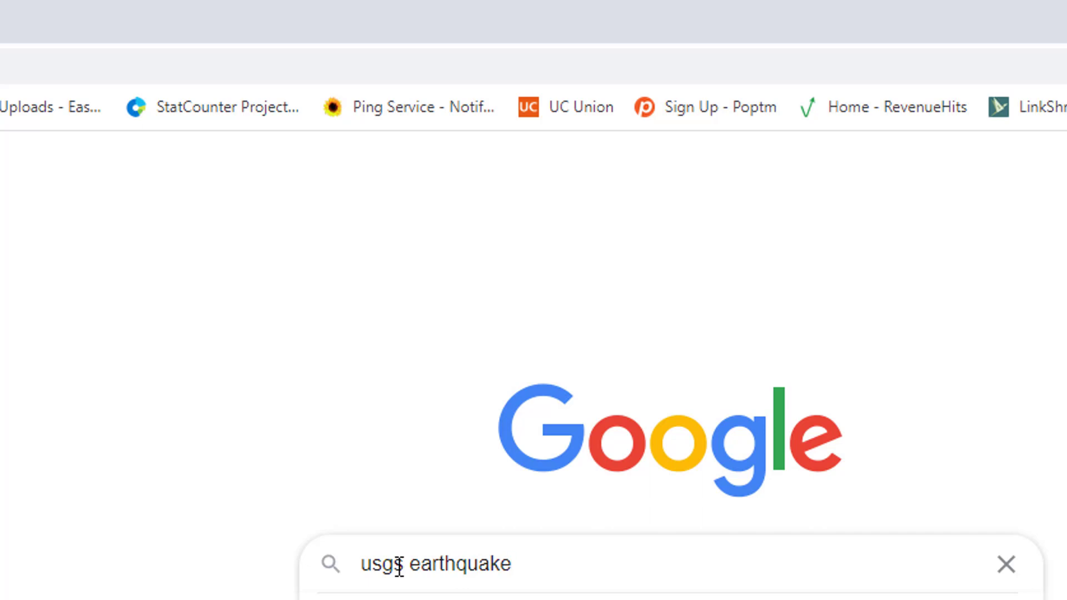
{"action": "key", "text": "Return"}
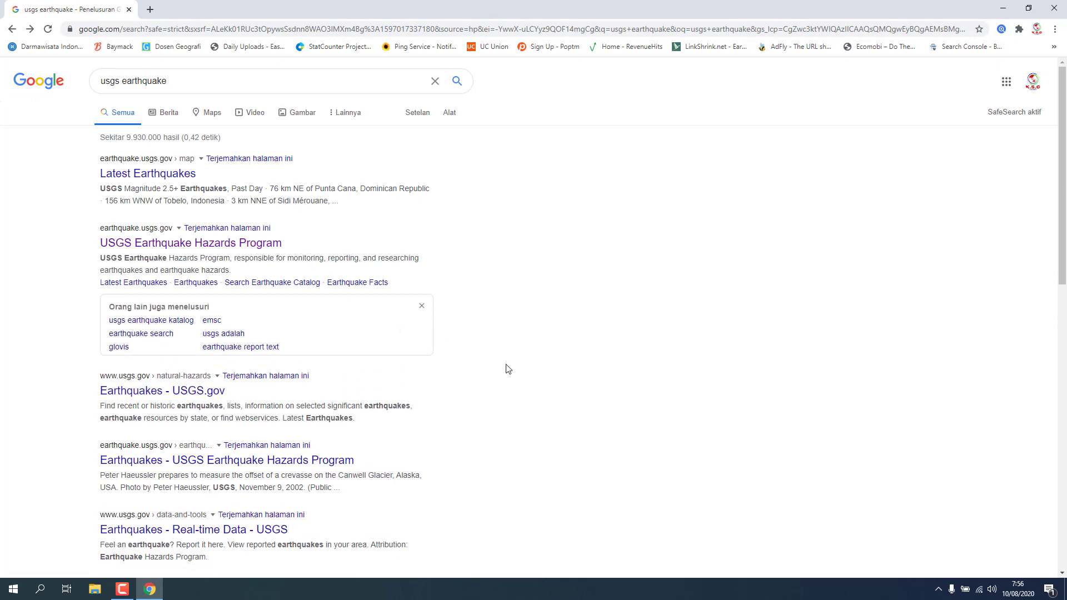
{"action": "scroll", "coordinate": [507, 369], "scroll_direction": "down", "scroll_amount": 6}
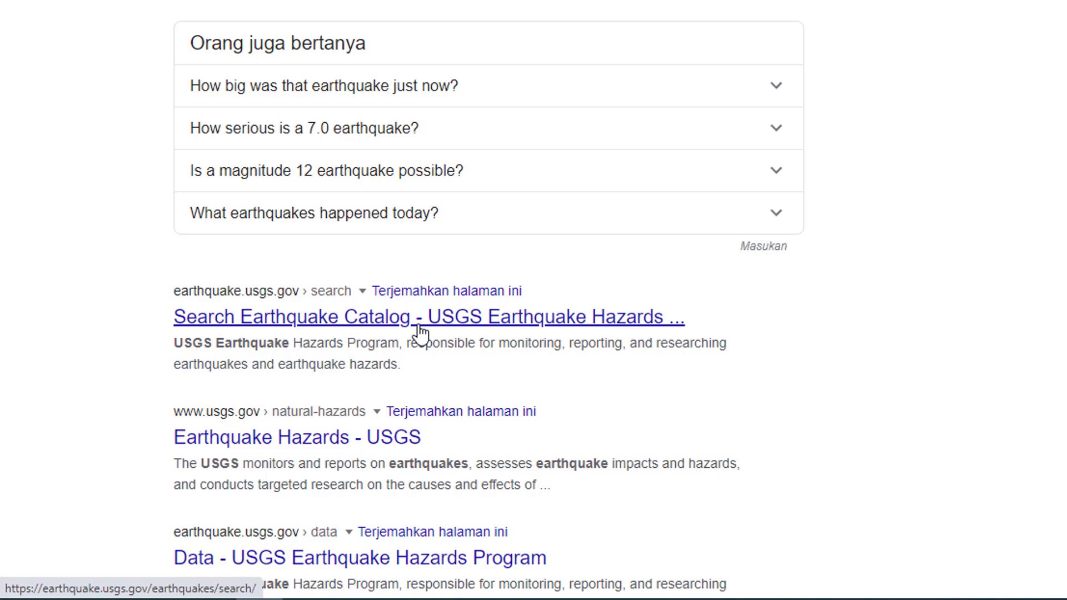
{"action": "left_click", "coordinate": [371, 333]}
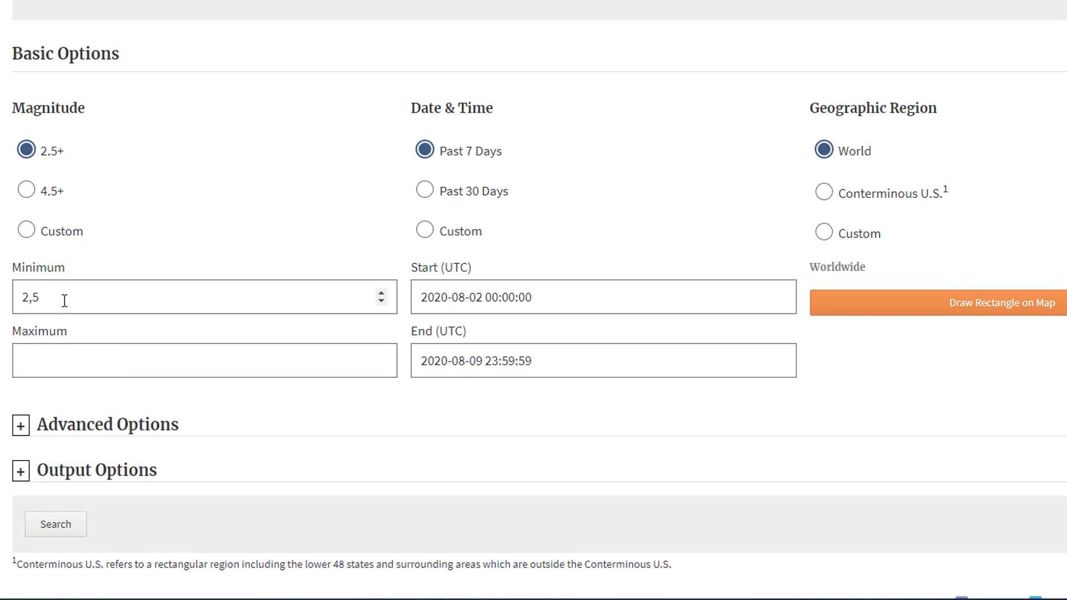
Set the catalog search's magnitude range to a minimum of 3 and a maximum of 9.
{"action": "double_click", "coordinate": [64, 300]}
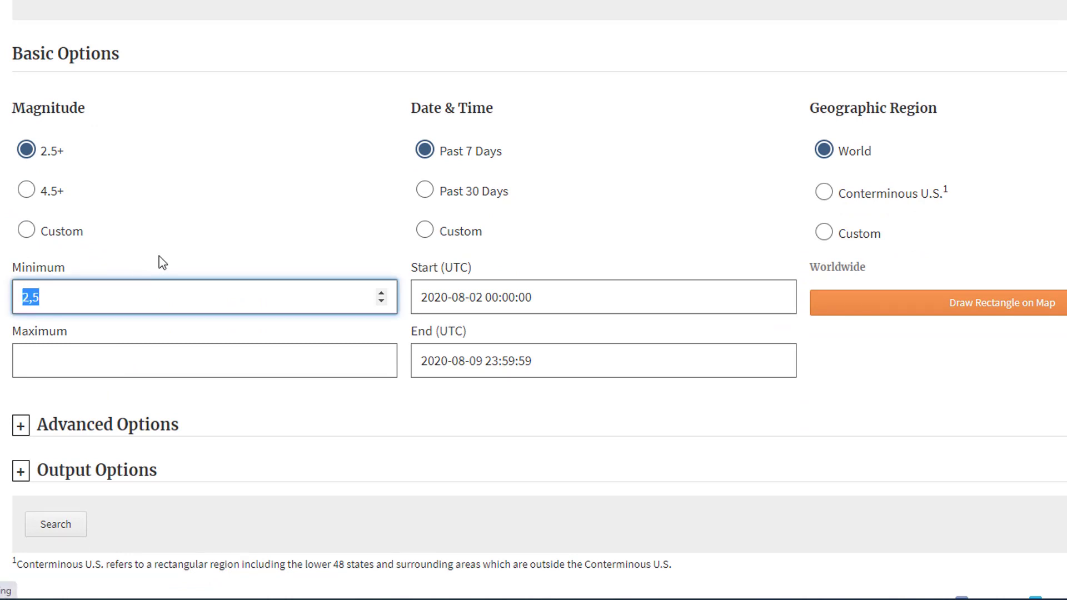
{"action": "type", "text": "3"}
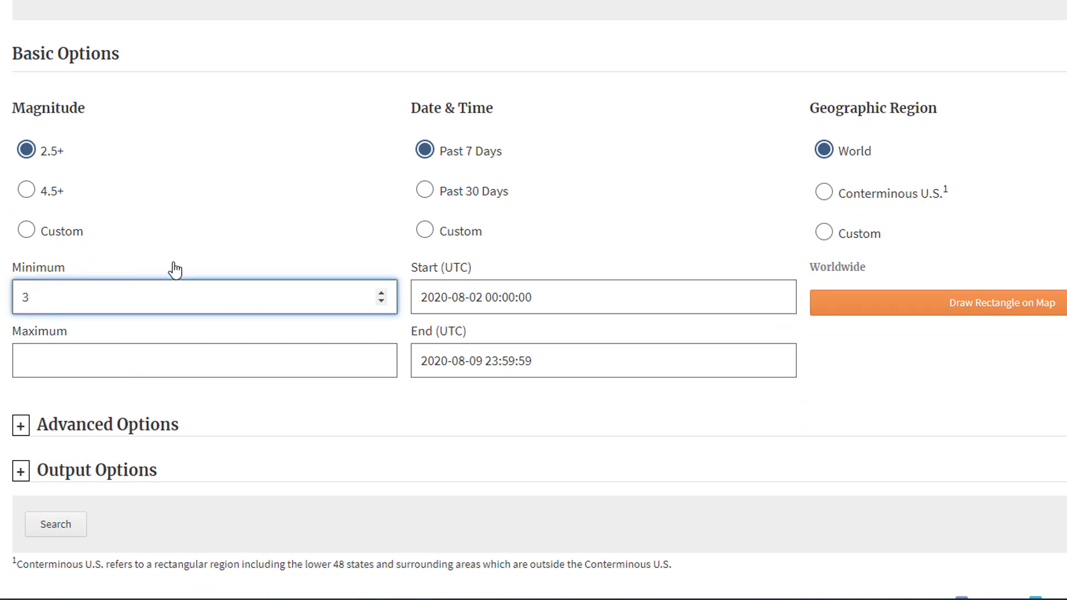
{"action": "left_click", "coordinate": [225, 246]}
{"action": "left_click", "coordinate": [152, 369]}
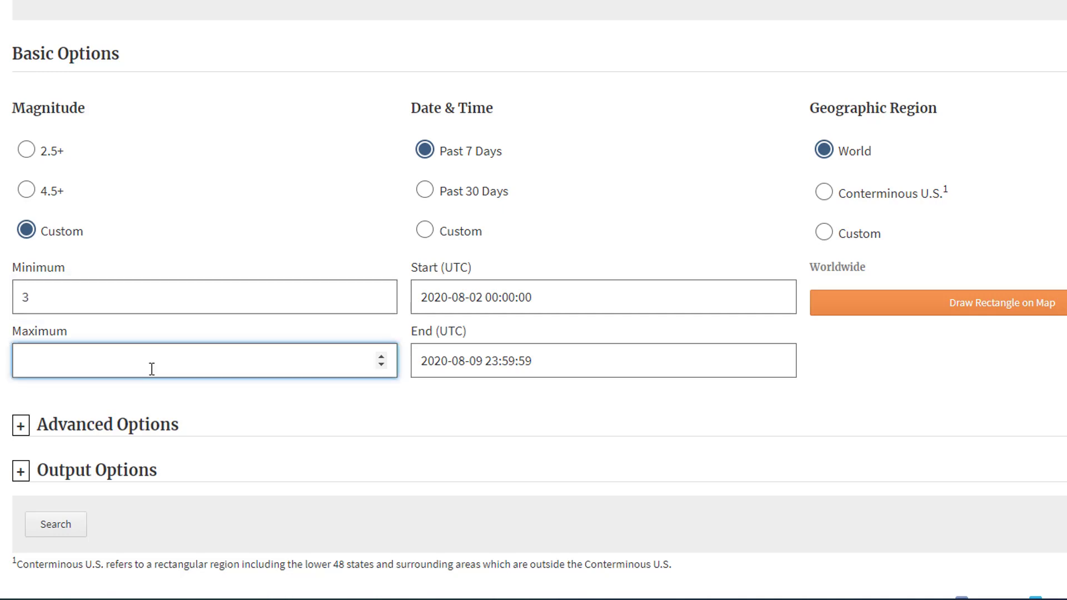
{"action": "key", "text": "shift+Tab"}
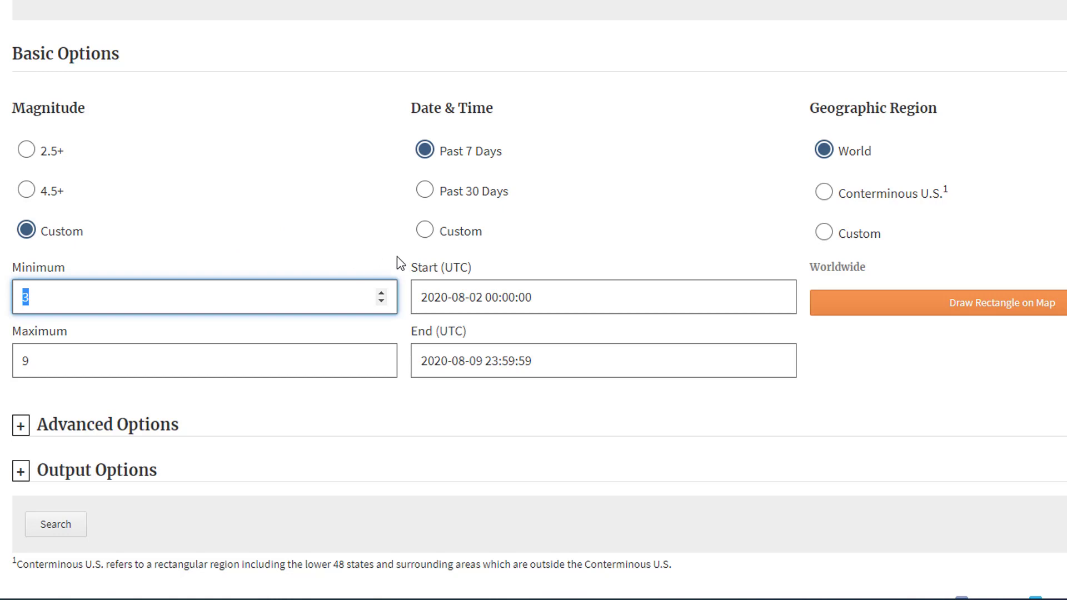
{"action": "left_click", "coordinate": [566, 299]}
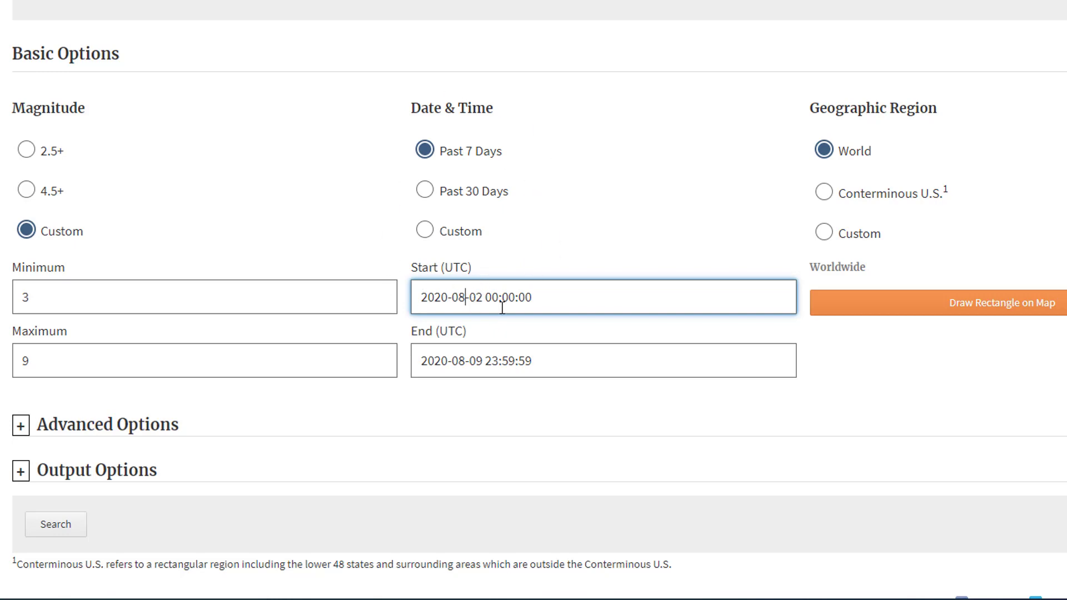
{"action": "double_click", "coordinate": [444, 299]}
{"action": "left_click", "coordinate": [439, 299]}
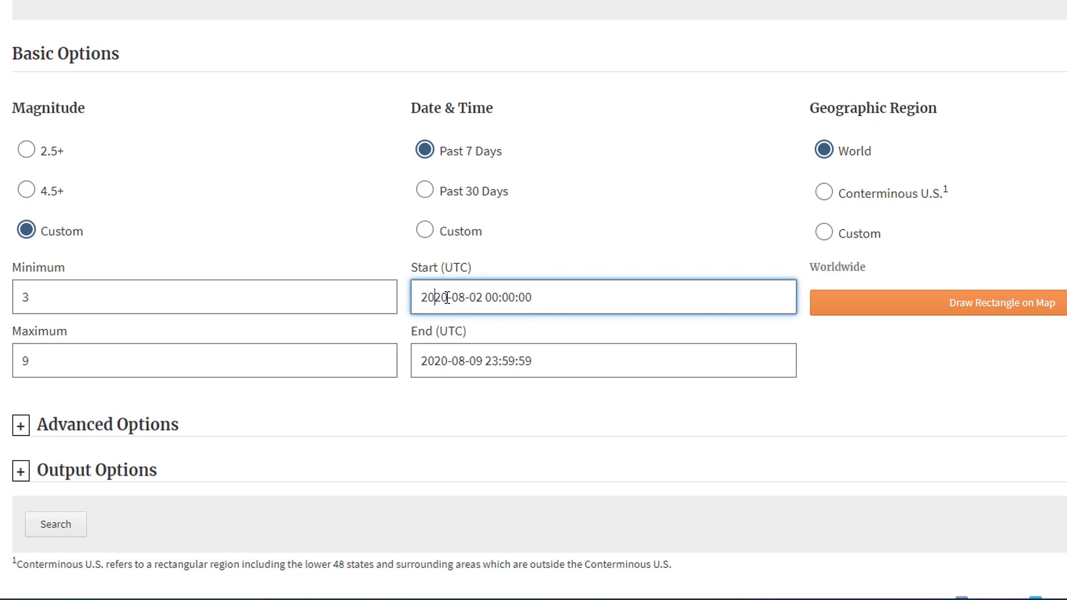
{"action": "left_click", "coordinate": [76, 305]}
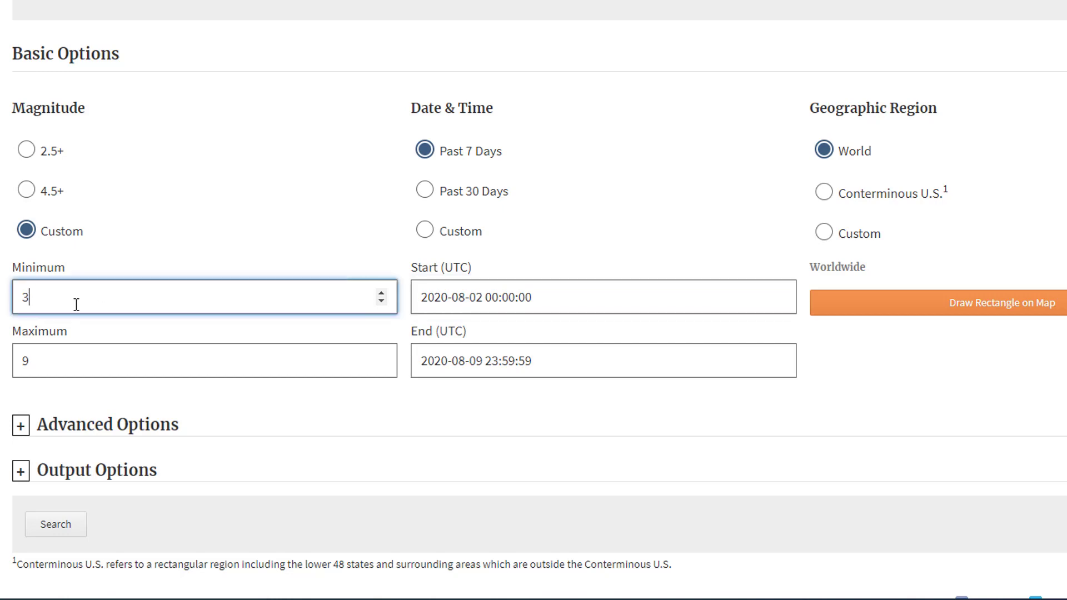
{"action": "left_click", "coordinate": [441, 299]}
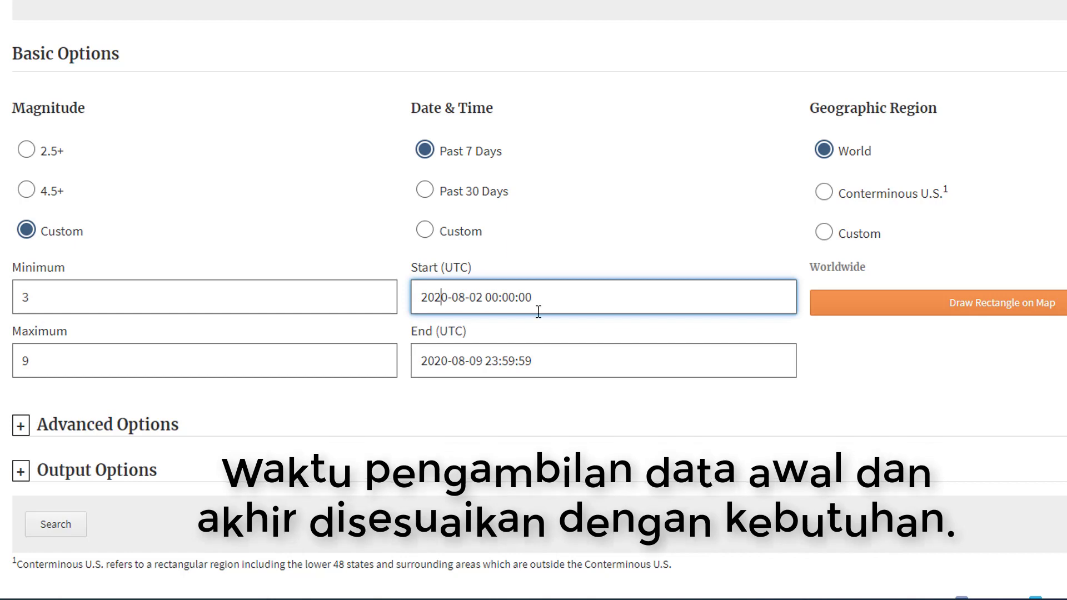
{"action": "key", "text": "BackSpace"}
{"action": "type", "text": "1"}
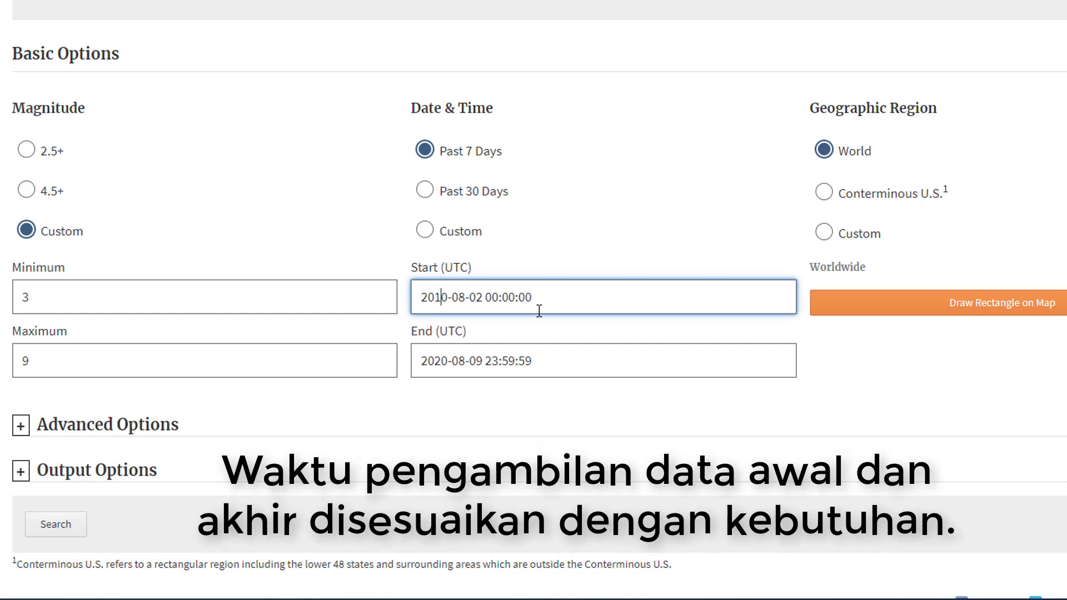
{"action": "left_click", "coordinate": [470, 297]}
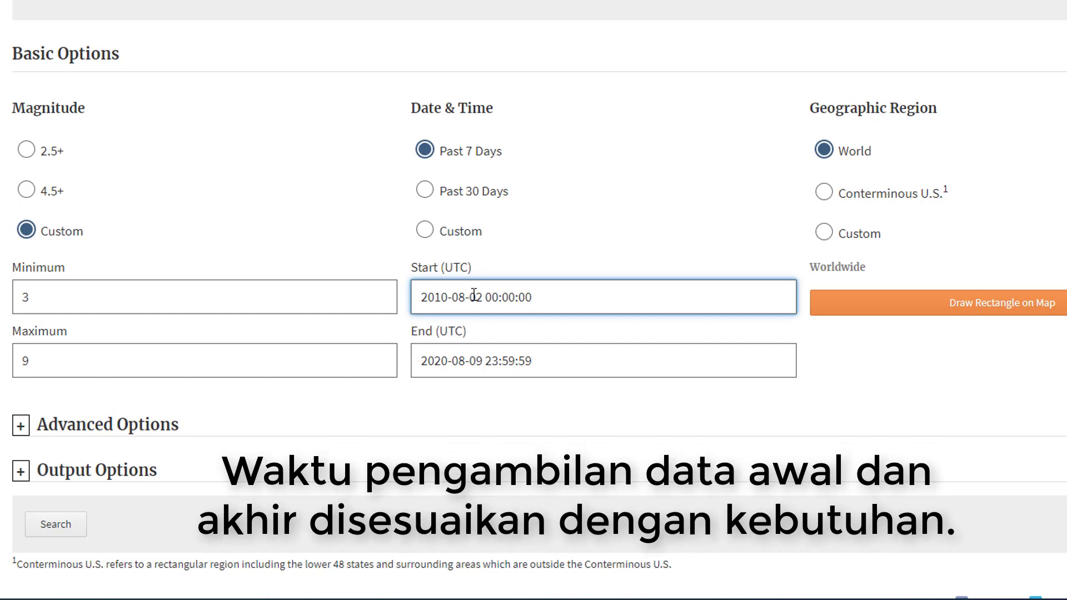
{"action": "key", "text": "BackSpace"}
{"action": "type", "text": "1"}
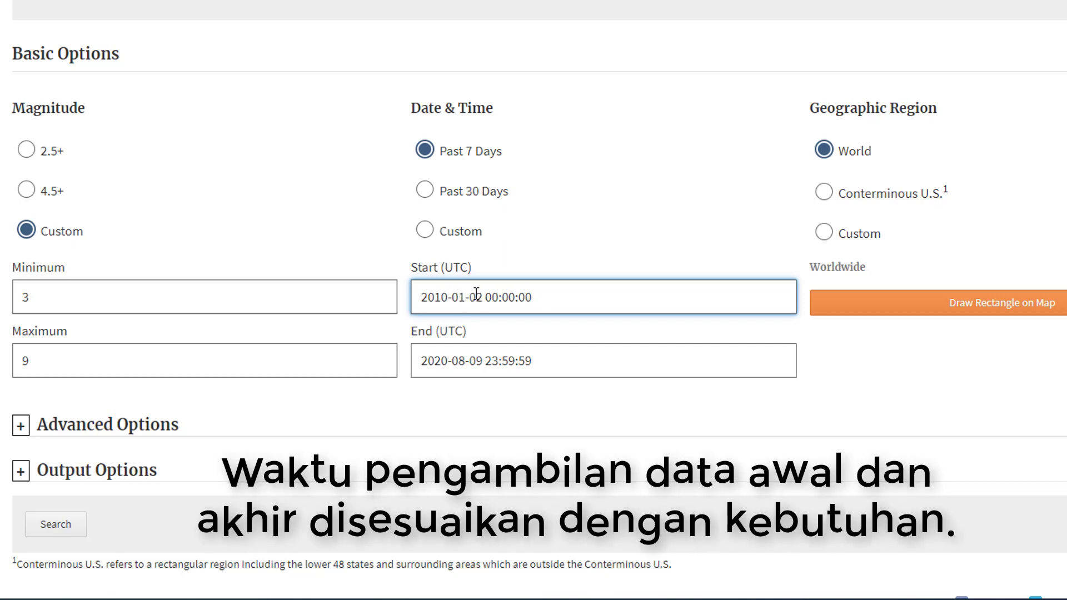
{"action": "left_click", "coordinate": [483, 294]}
{"action": "key", "text": "BackSpace"}
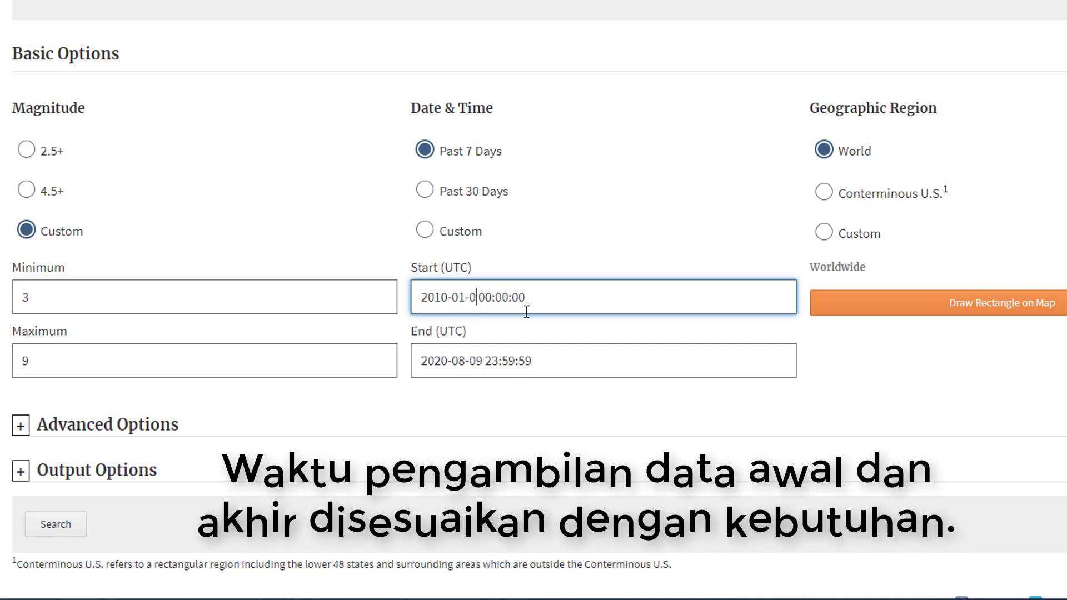
{"action": "type", "text": "1"}
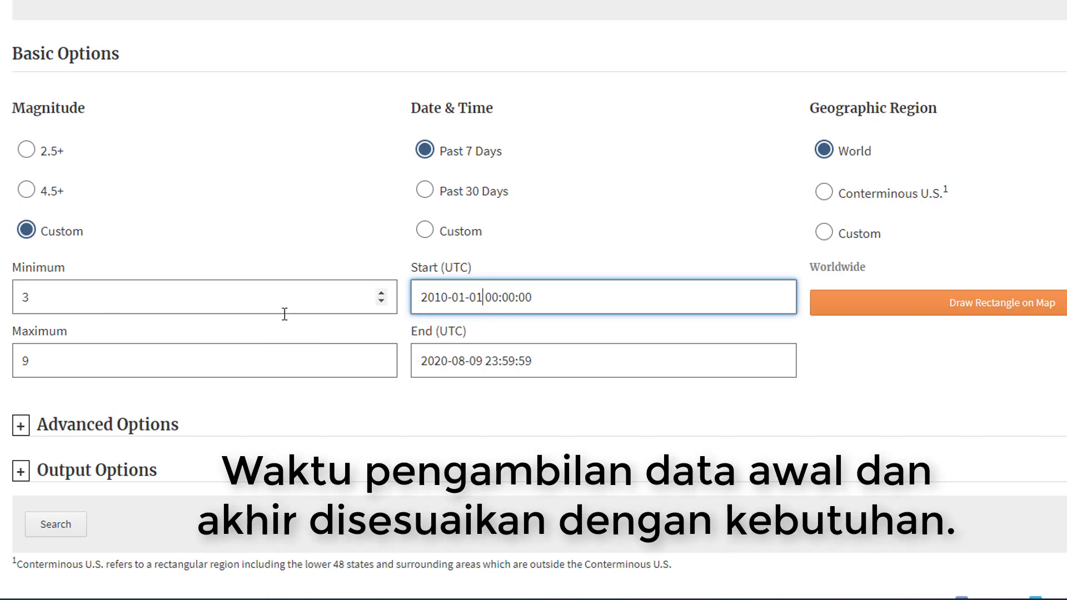
{"action": "left_click", "coordinate": [477, 364]}
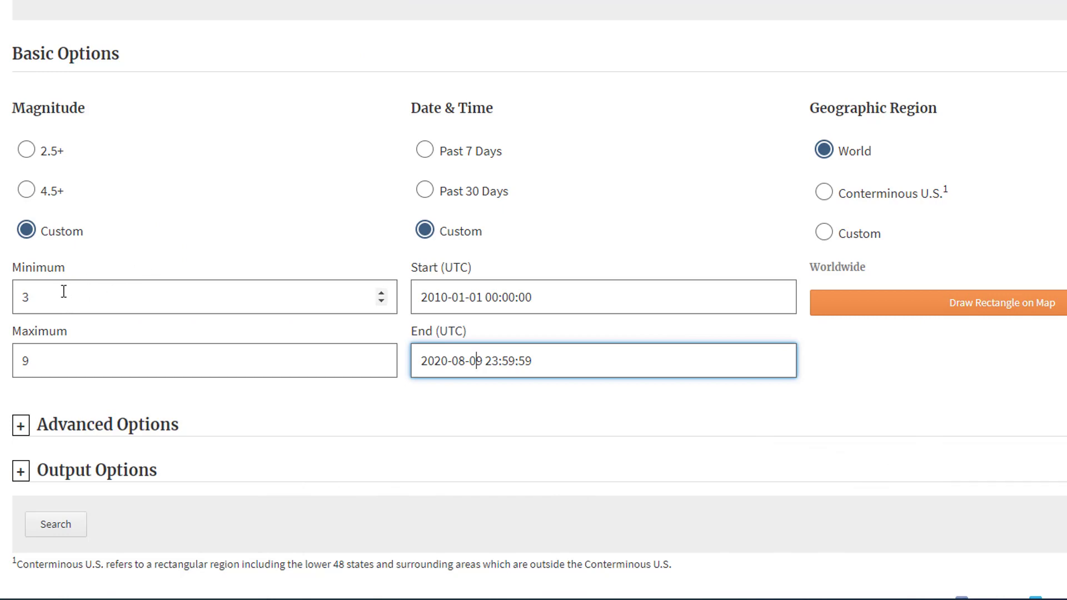
Raise the minimum magnitude of the earthquake search to 5.
{"action": "left_click_drag", "start_coordinate": [64, 292], "coordinate": [3, 302]}
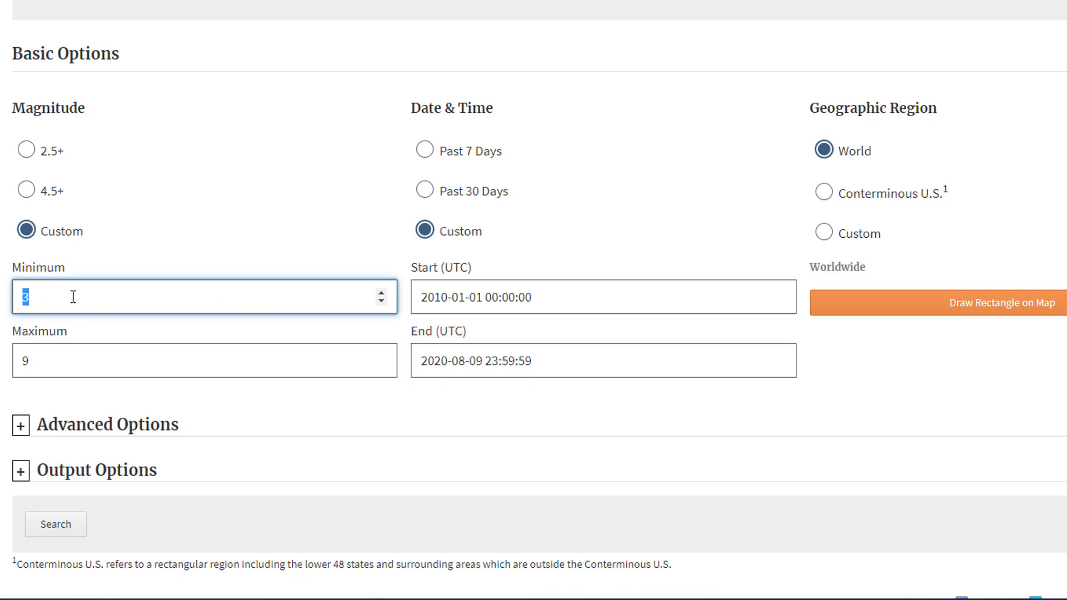
{"action": "type", "text": "5"}
{"action": "left_click", "coordinate": [257, 261]}
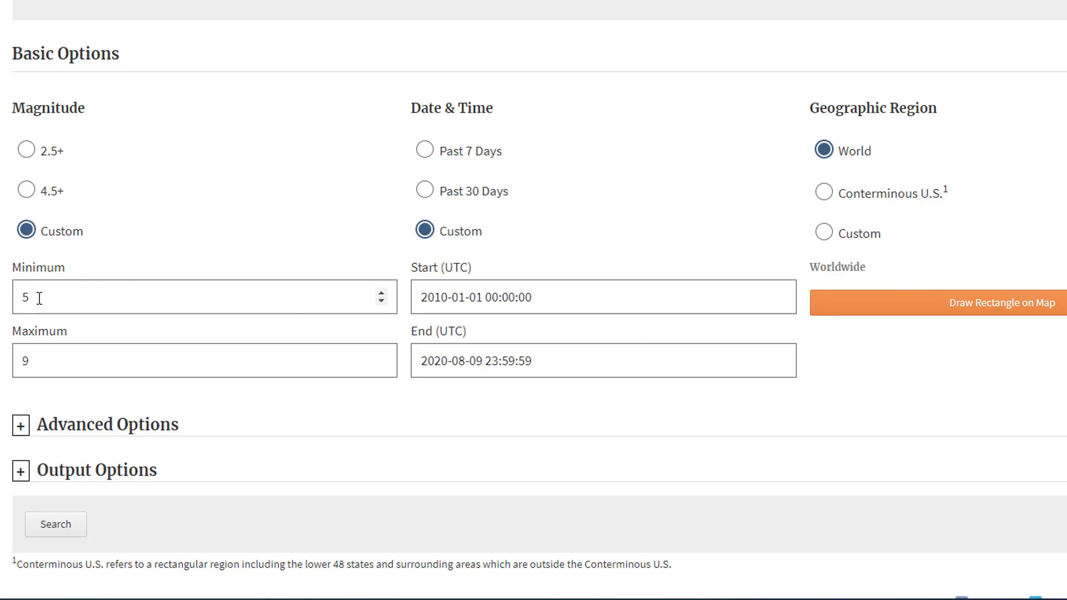
{"action": "left_click_drag", "start_coordinate": [40, 298], "coordinate": [10, 304]}
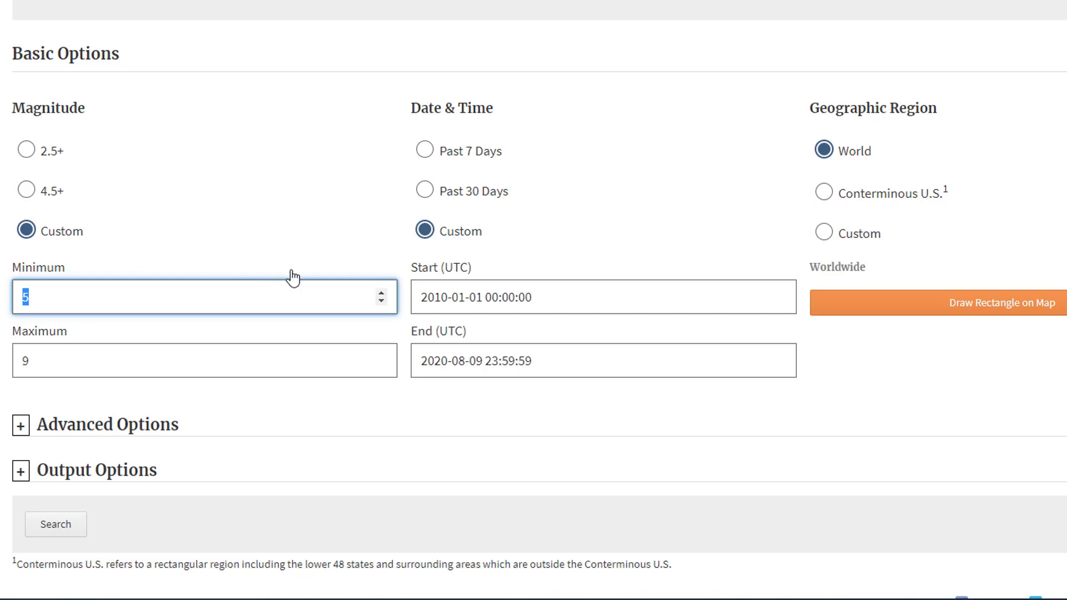
{"action": "left_click", "coordinate": [299, 228]}
{"action": "left_click", "coordinate": [527, 431]}
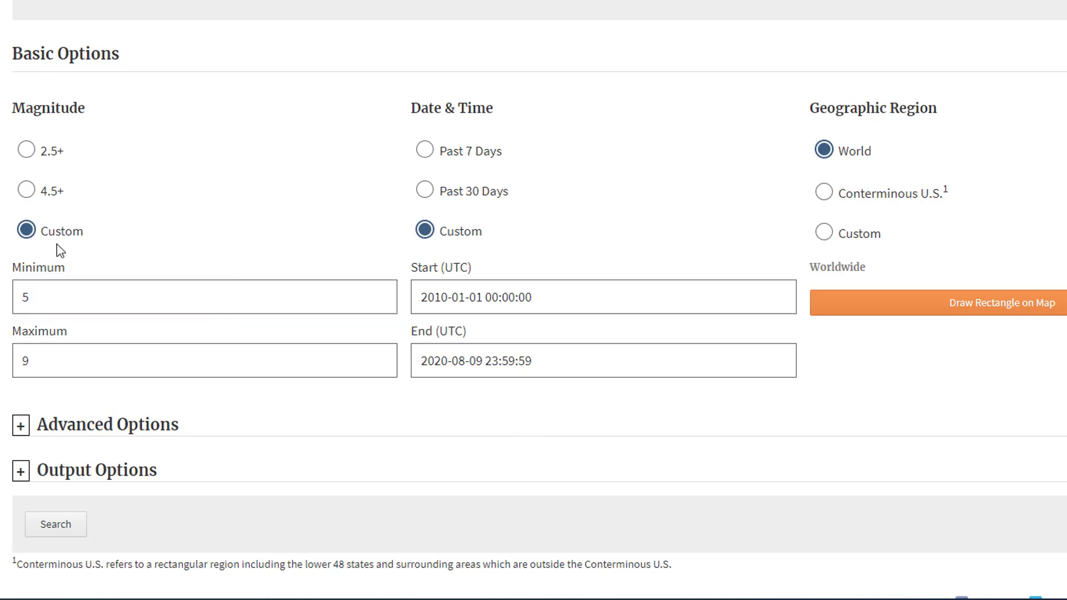
Apply the 4.5+ magnitude preset and set the maximum magnitude to 9.
{"action": "left_click", "coordinate": [29, 194]}
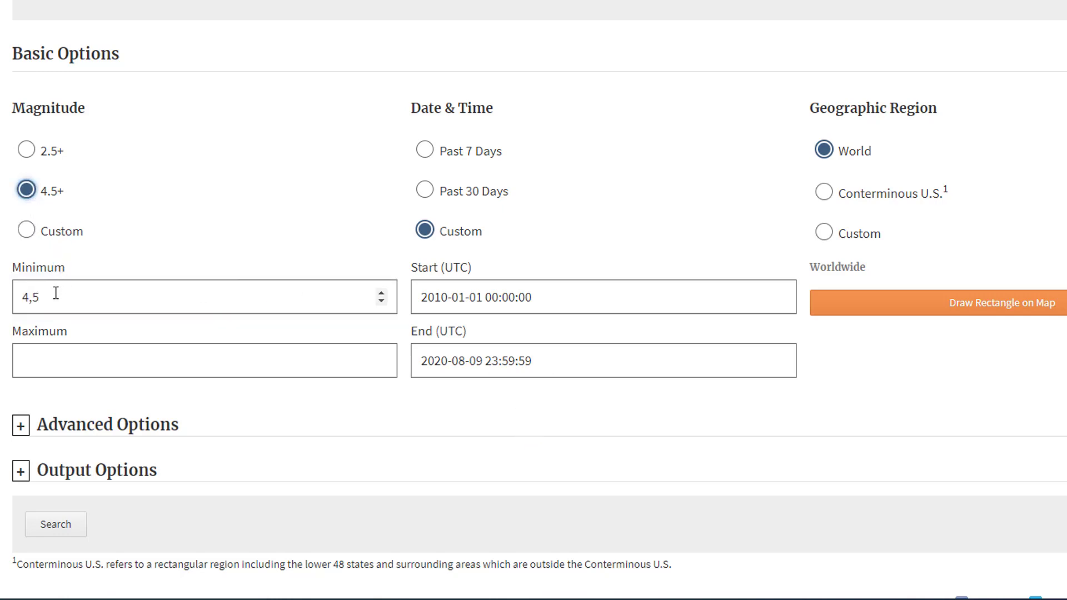
{"action": "left_click", "coordinate": [46, 355]}
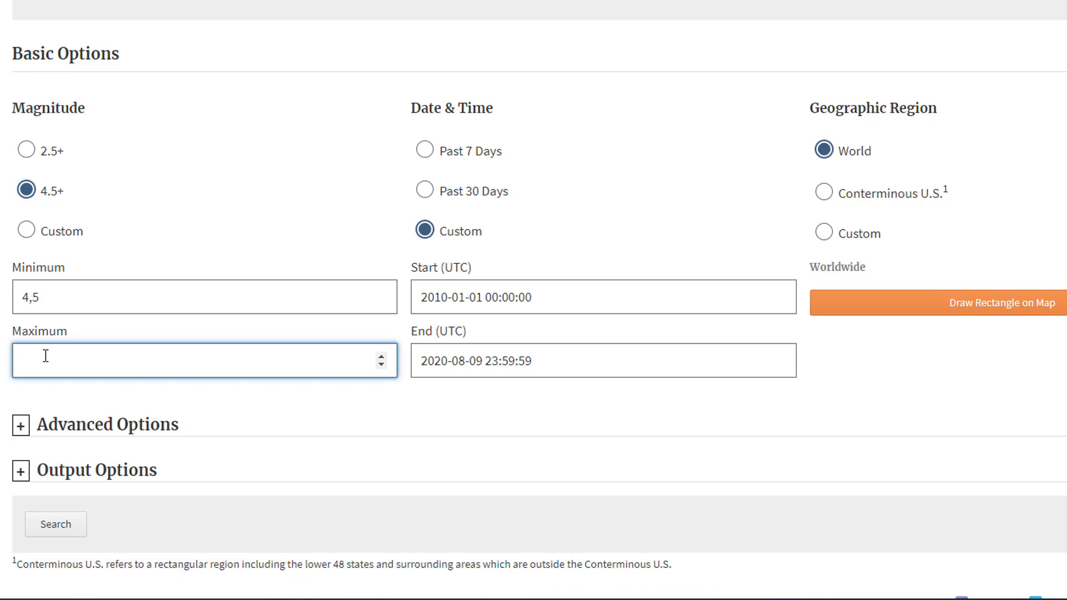
{"action": "left_click_drag", "start_coordinate": [46, 291], "coordinate": [9, 293]}
{"action": "left_click", "coordinate": [47, 298]}
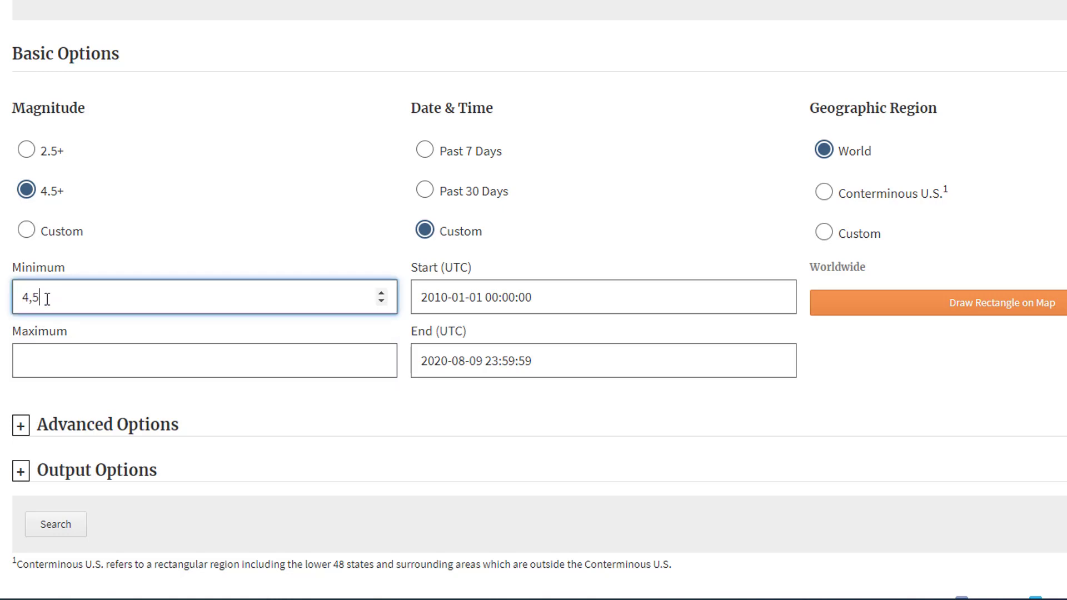
{"action": "left_click", "coordinate": [43, 355]}
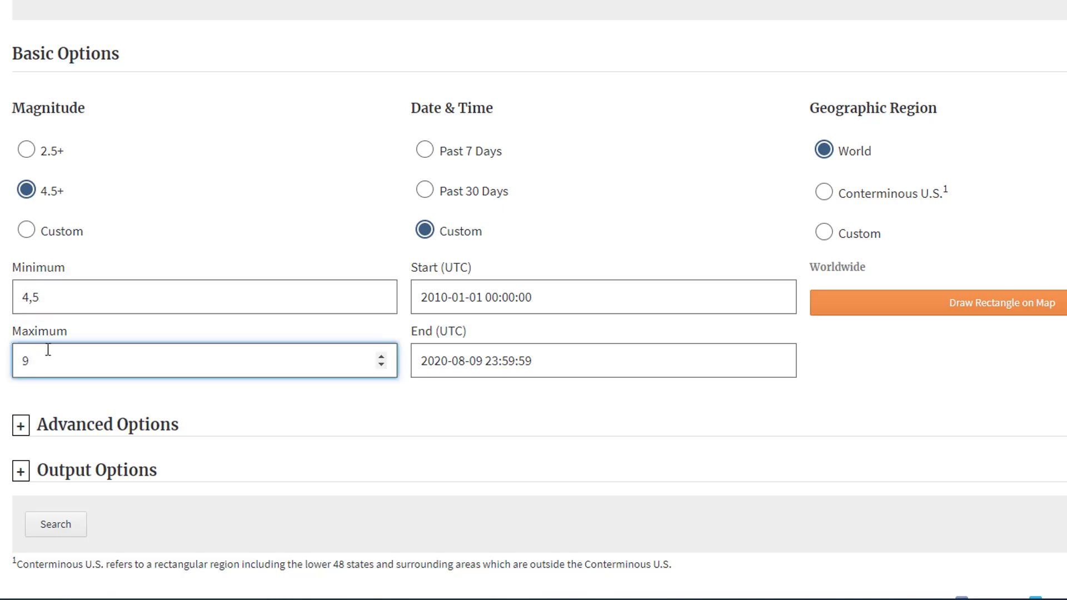
{"action": "left_click", "coordinate": [883, 379]}
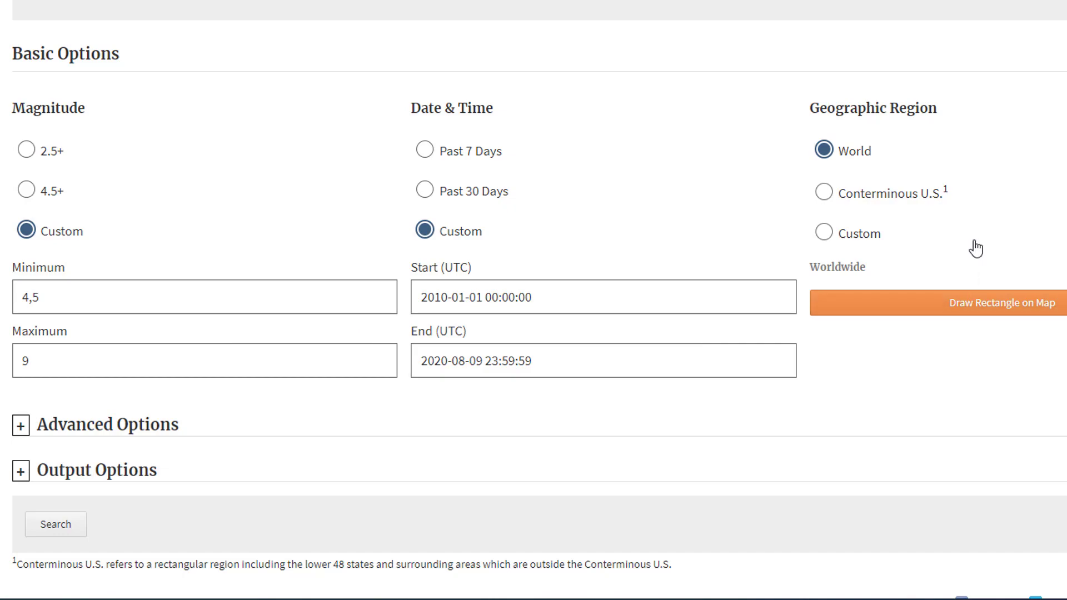
Open the map for drawing a rectangular search region and zoom in on northern Sulawesi and the Gulf of Tomini.
{"action": "left_click", "coordinate": [972, 302]}
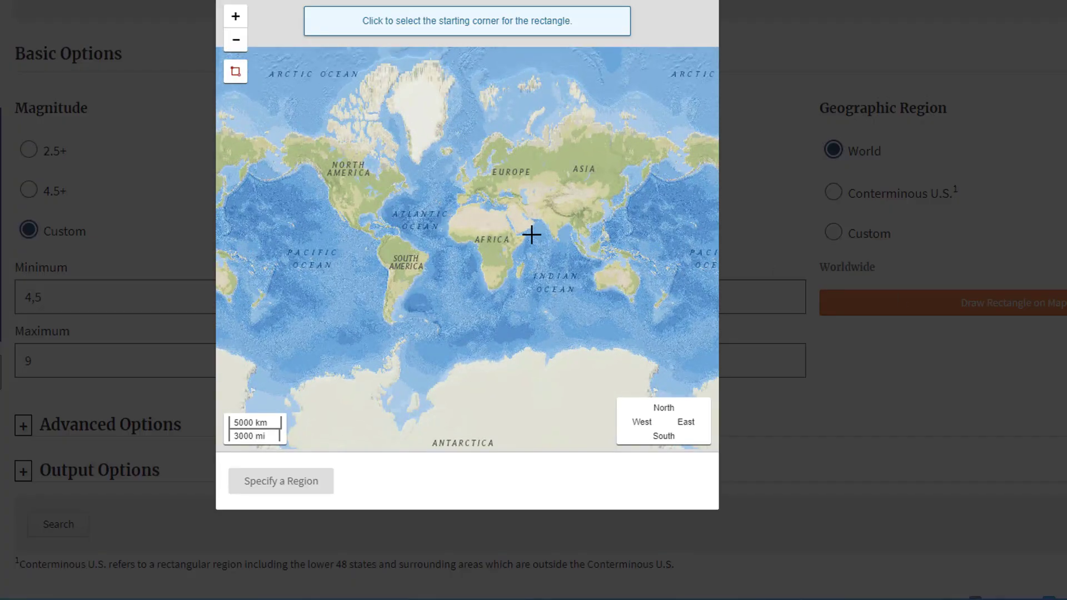
{"action": "scroll", "coordinate": [598, 272], "scroll_direction": "down", "scroll_amount": 1}
{"action": "scroll", "coordinate": [601, 263], "scroll_direction": "up", "scroll_amount": 5}
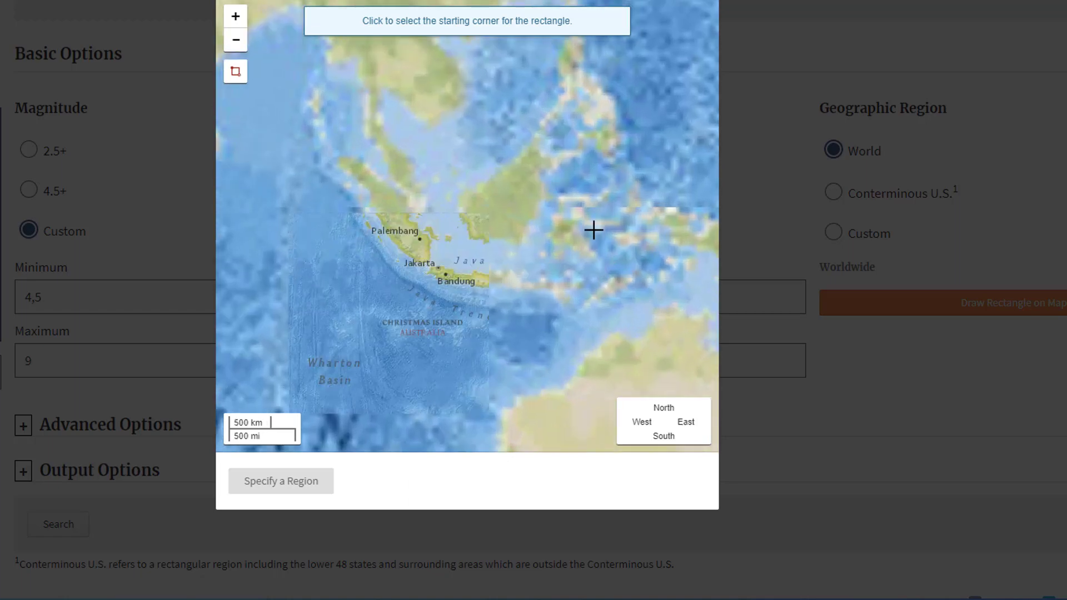
{"action": "scroll", "coordinate": [587, 219], "scroll_direction": "up", "scroll_amount": 1}
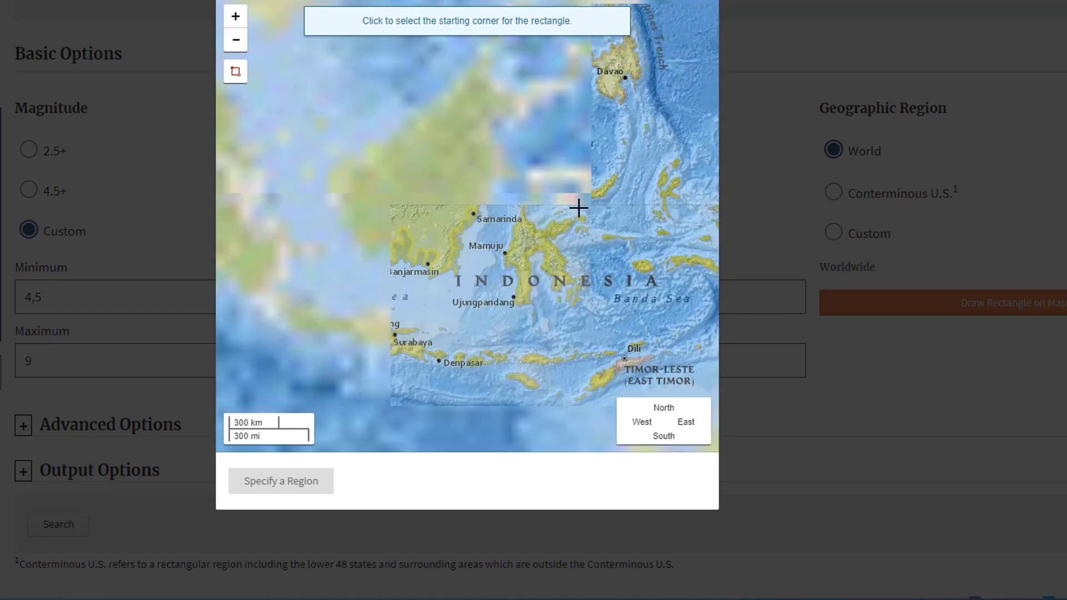
{"action": "scroll", "coordinate": [565, 202], "scroll_direction": "up", "scroll_amount": 2}
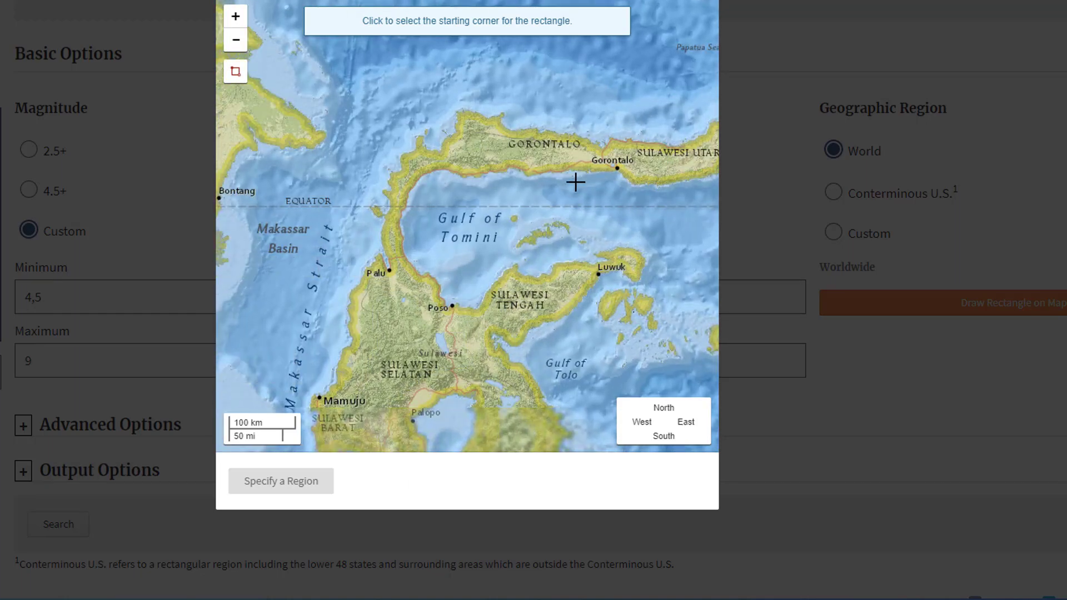
{"action": "left_click_drag", "start_coordinate": [573, 181], "coordinate": [469, 221]}
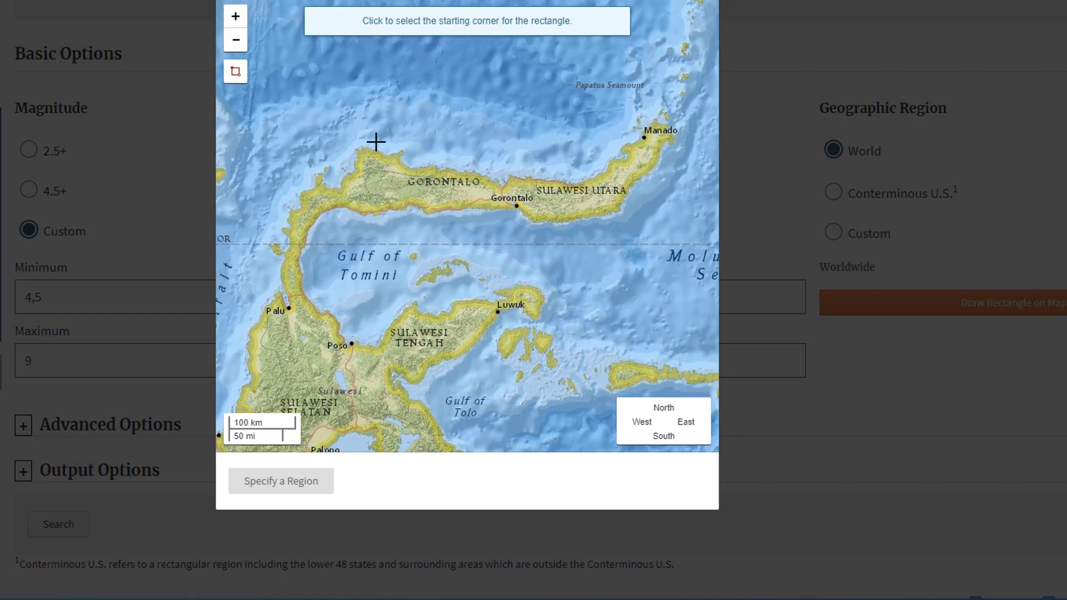
{"action": "scroll", "coordinate": [374, 136], "scroll_direction": "down", "scroll_amount": 1}
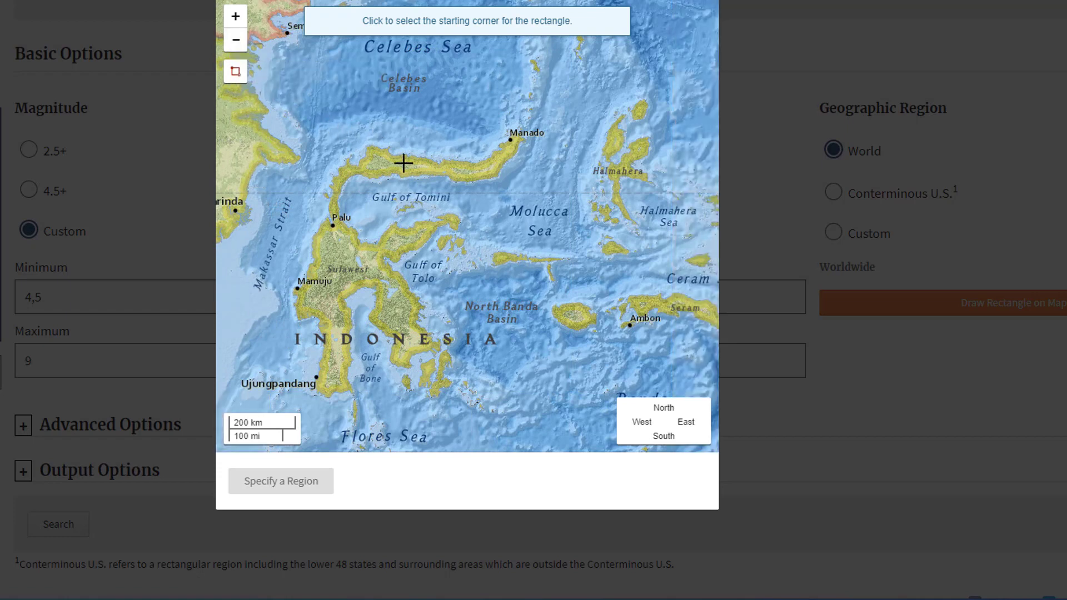
{"action": "scroll", "coordinate": [403, 163], "scroll_direction": "up", "scroll_amount": 1}
{"action": "left_click_drag", "start_coordinate": [381, 155], "coordinate": [405, 226]}
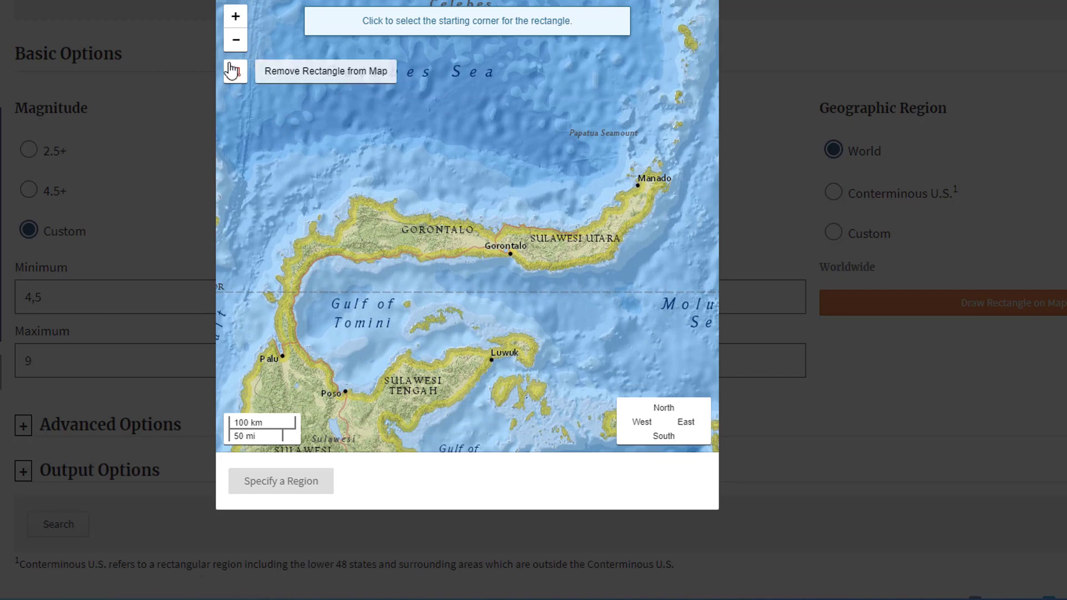
{"action": "left_click", "coordinate": [233, 72]}
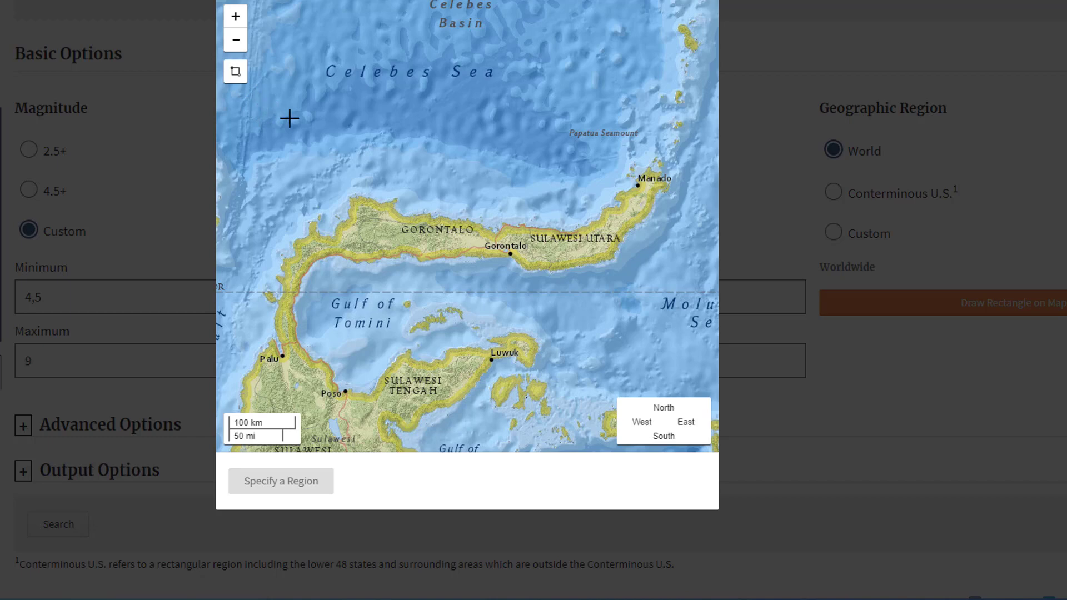
{"action": "scroll", "coordinate": [313, 131], "scroll_direction": "up", "scroll_amount": 1}
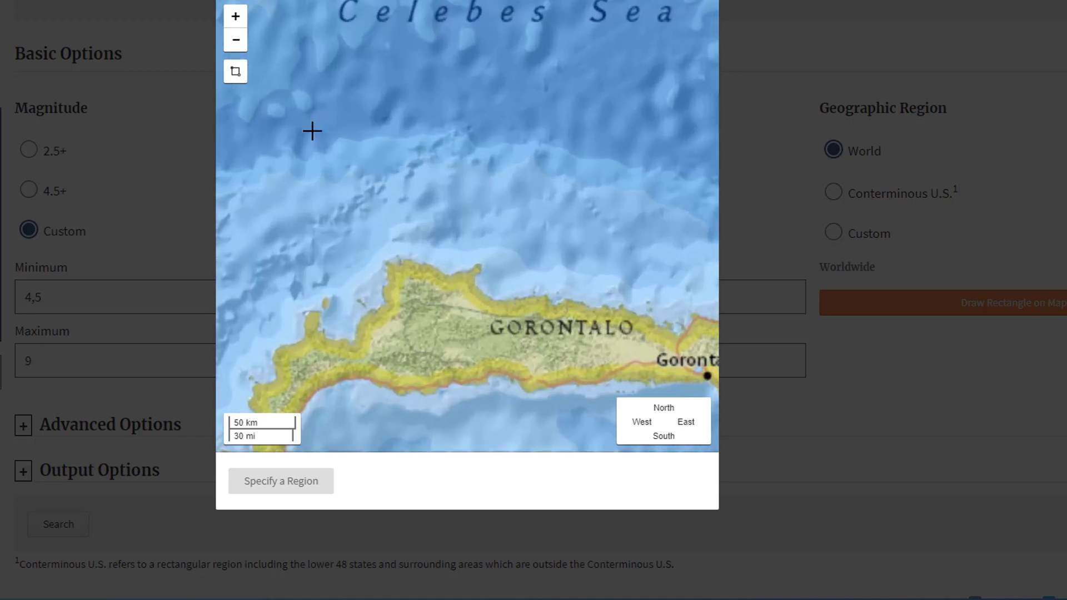
{"action": "scroll", "coordinate": [312, 131], "scroll_direction": "down", "scroll_amount": 1}
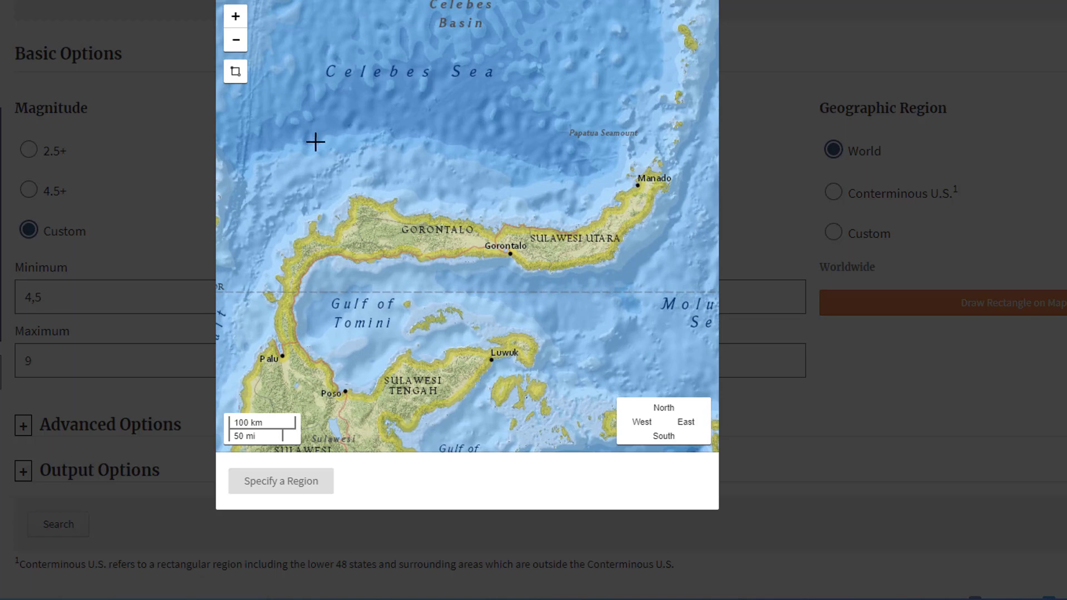
{"action": "scroll", "coordinate": [315, 138], "scroll_direction": "up", "scroll_amount": 1}
{"action": "left_click_drag", "start_coordinate": [478, 193], "coordinate": [409, 90]}
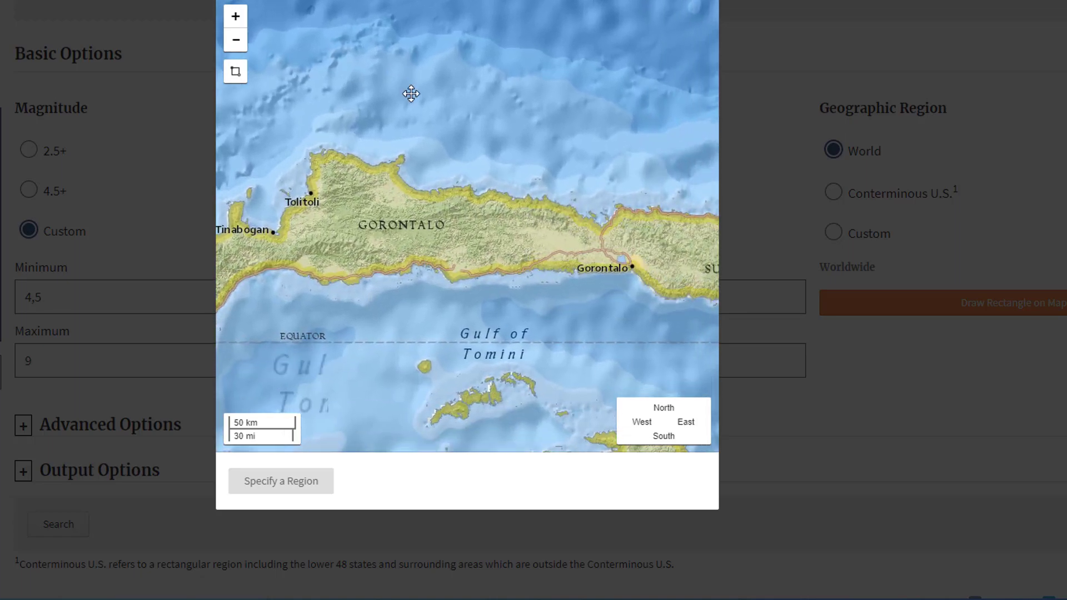
{"action": "mouse_move", "coordinate": [516, 152]}
{"action": "left_mouse_down"}
{"action": "mouse_move", "coordinate": [487, 135]}
{"action": "mouse_move", "coordinate": [502, 145]}
{"action": "left_mouse_up"}
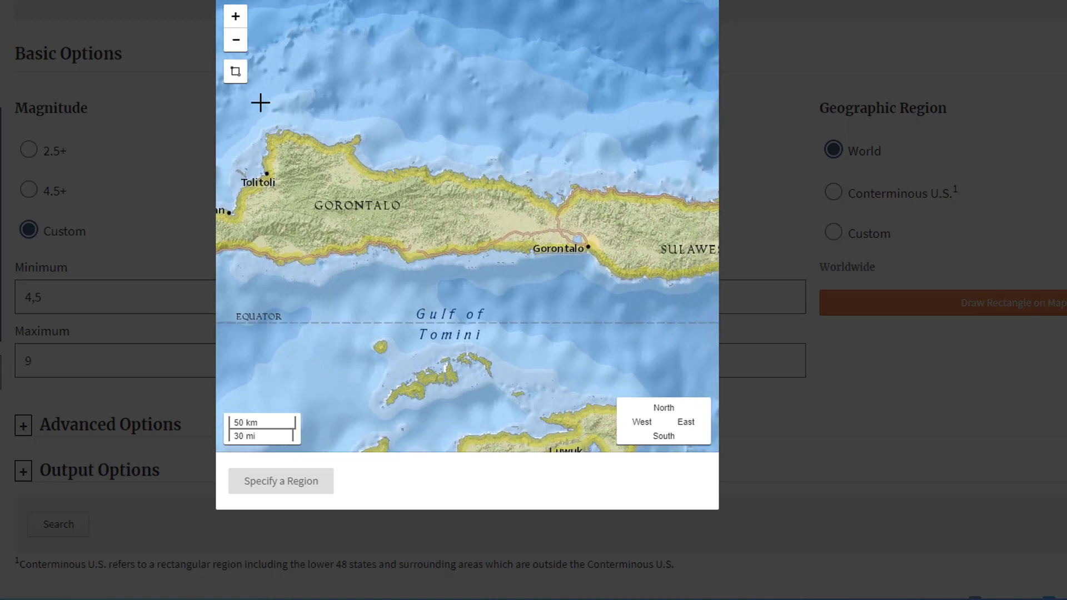
{"action": "scroll", "coordinate": [249, 89], "scroll_direction": "down", "scroll_amount": 1}
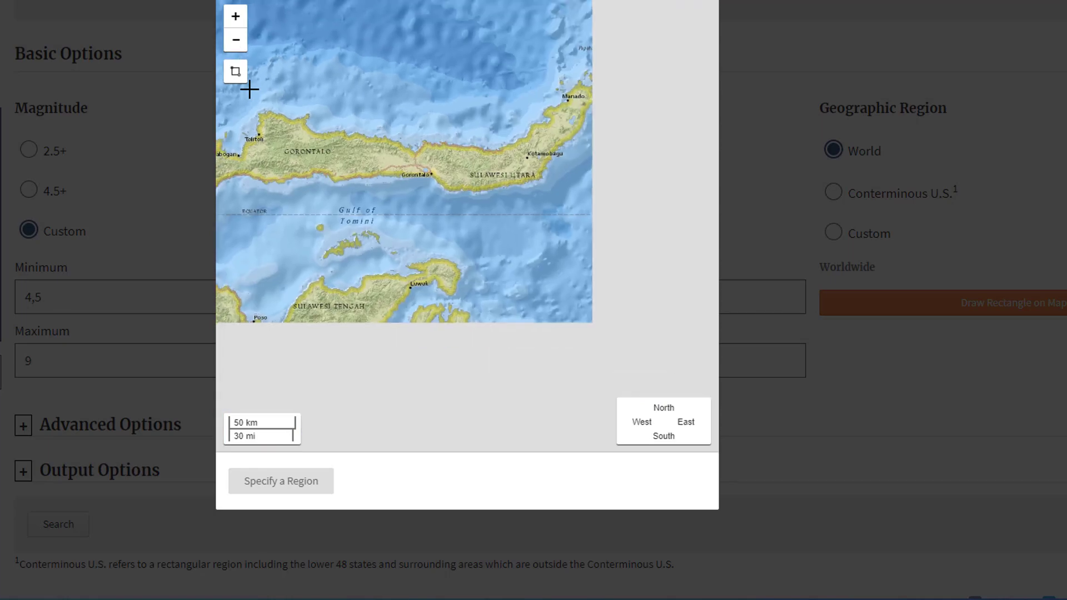
{"action": "left_click_drag", "start_coordinate": [248, 89], "coordinate": [348, 159]}
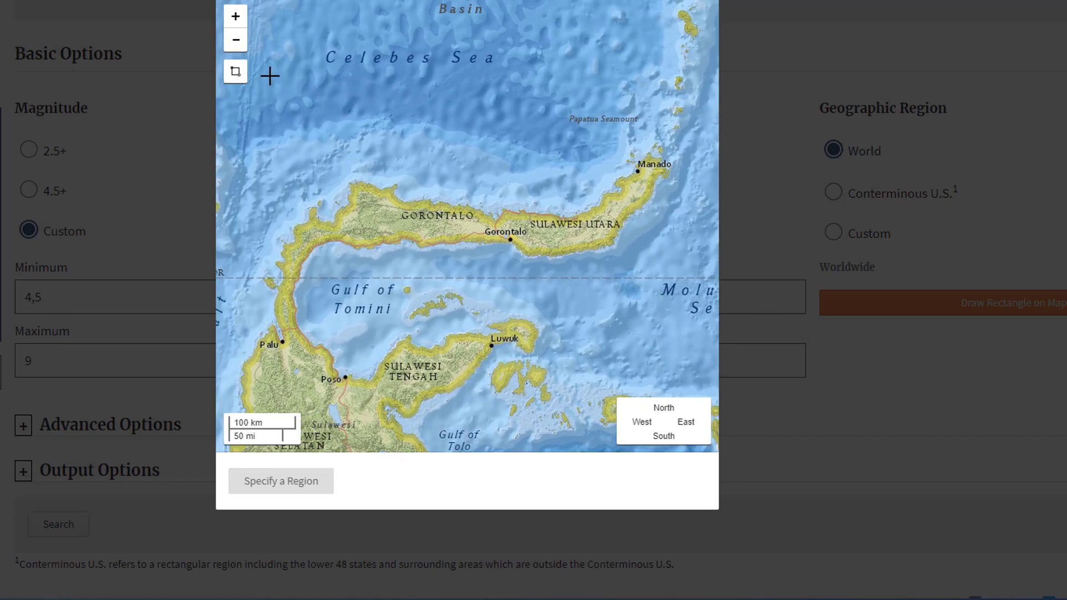
{"action": "mouse_move", "coordinate": [268, 73]}
{"action": "left_mouse_down"}
{"action": "mouse_move", "coordinate": [295, 105]}
{"action": "mouse_move", "coordinate": [256, 85]}
{"action": "left_mouse_up"}
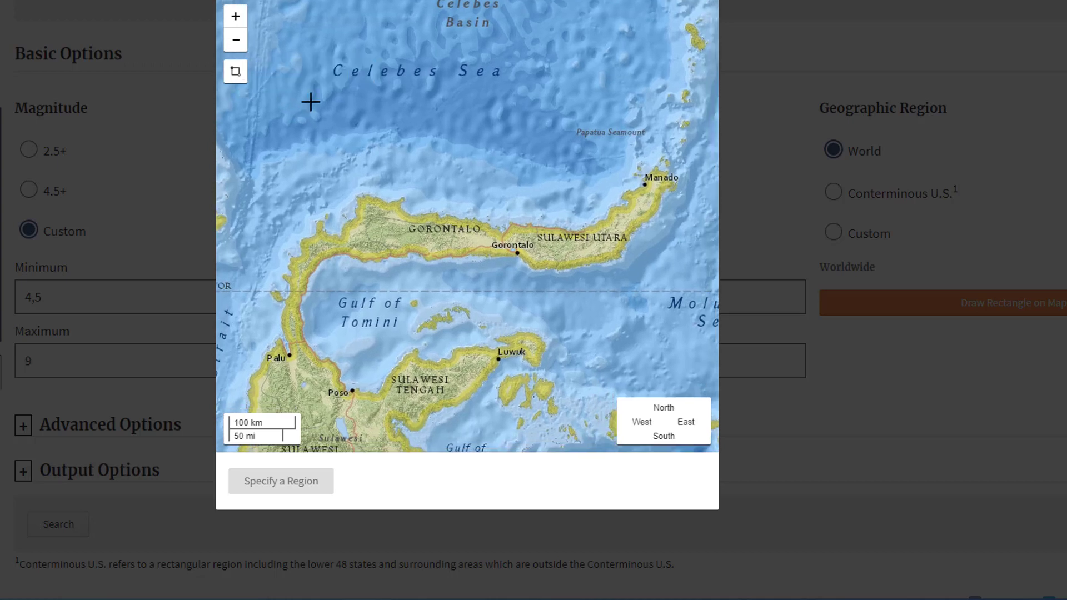
{"action": "left_click", "coordinate": [235, 72]}
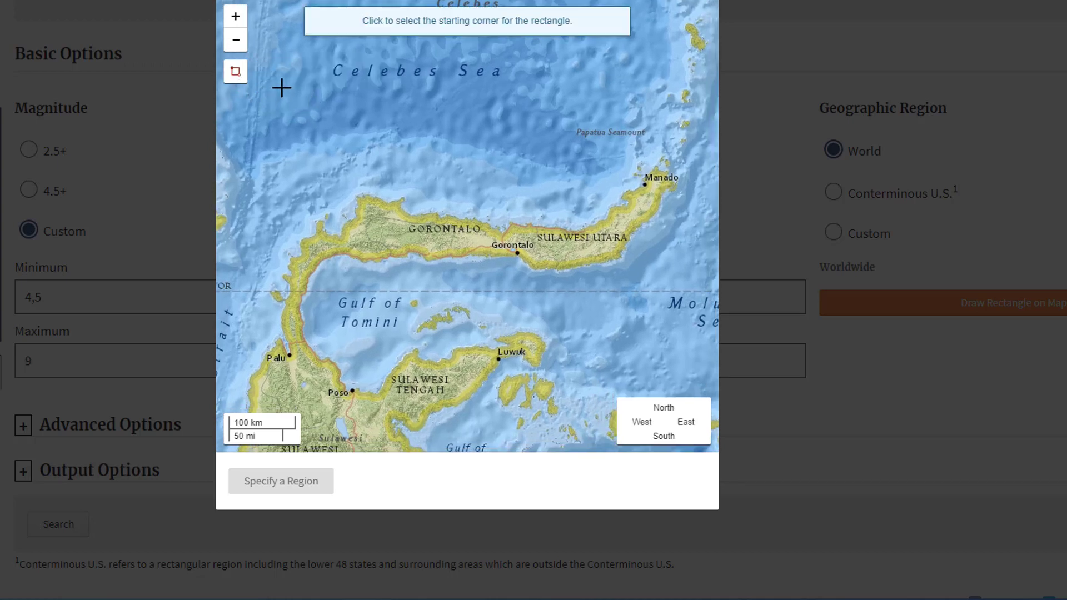
{"action": "left_click", "coordinate": [282, 87]}
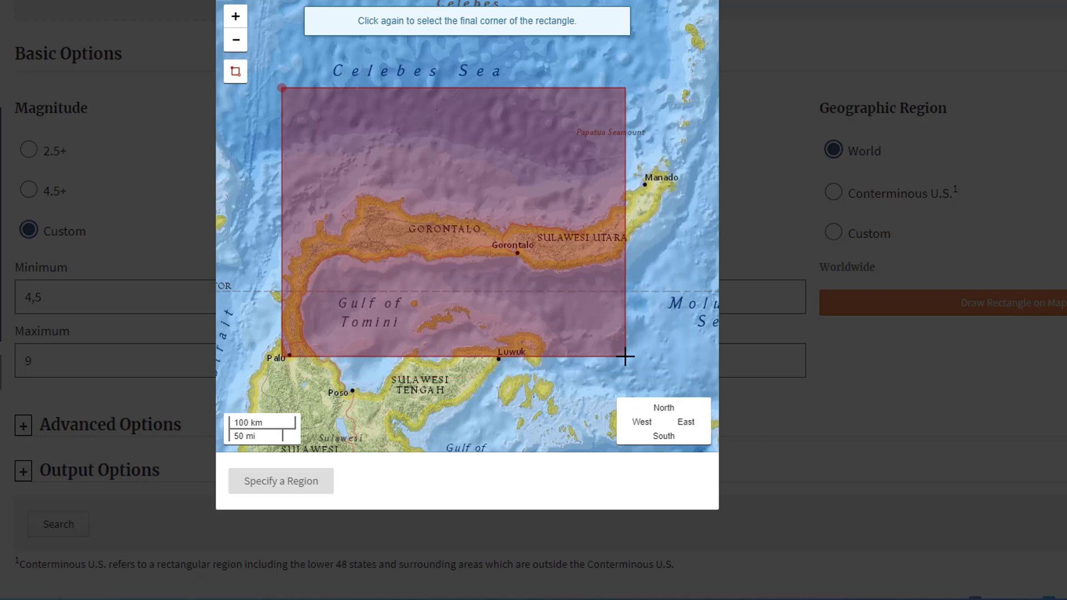
{"action": "left_click", "coordinate": [593, 350]}
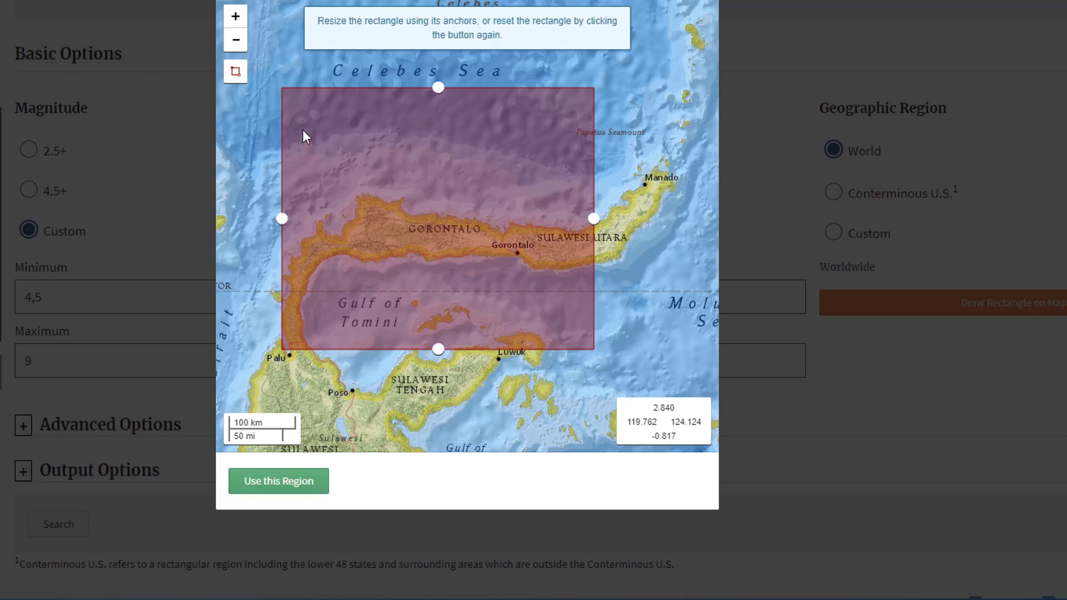
{"action": "left_click", "coordinate": [235, 71]}
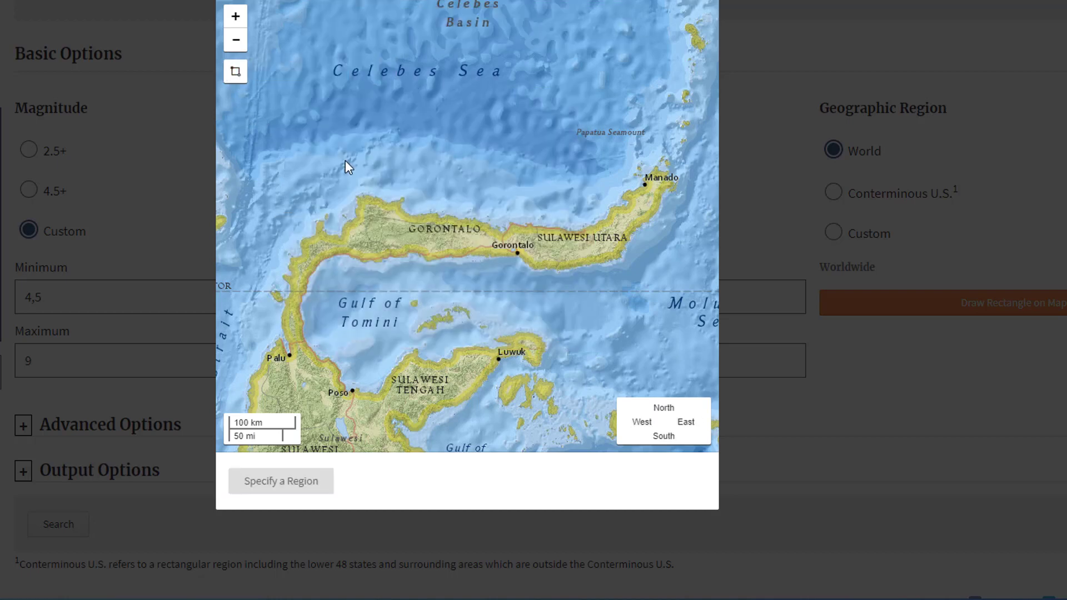
{"action": "left_click", "coordinate": [235, 71]}
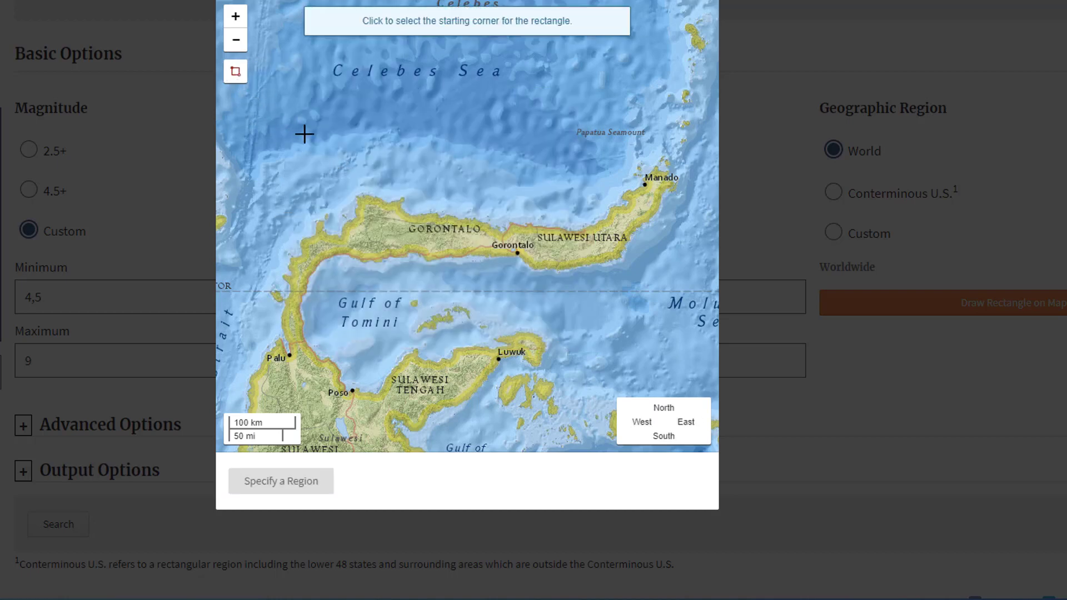
Draw and fine-tune a rectangle over Gorontalo, about latitude -0.642 to 2.296 and longitude 120.685 to 123.816, and use it as the search region.
{"action": "left_click", "coordinate": [343, 131]}
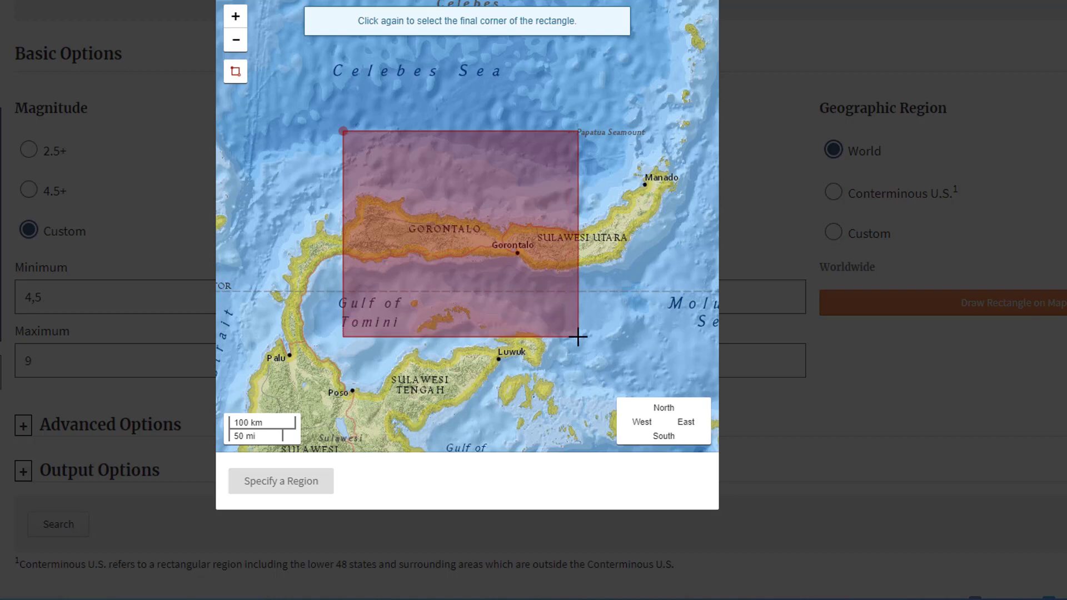
{"action": "left_click", "coordinate": [578, 336]}
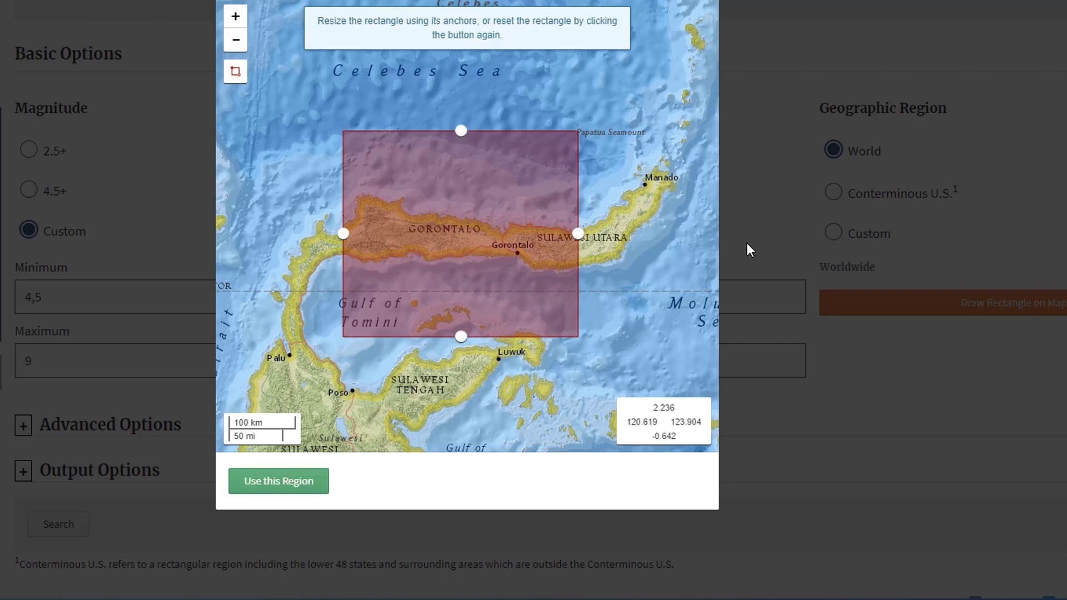
{"action": "left_click_drag", "start_coordinate": [576, 232], "coordinate": [572, 231]}
{"action": "left_click_drag", "start_coordinate": [348, 237], "coordinate": [354, 238]}
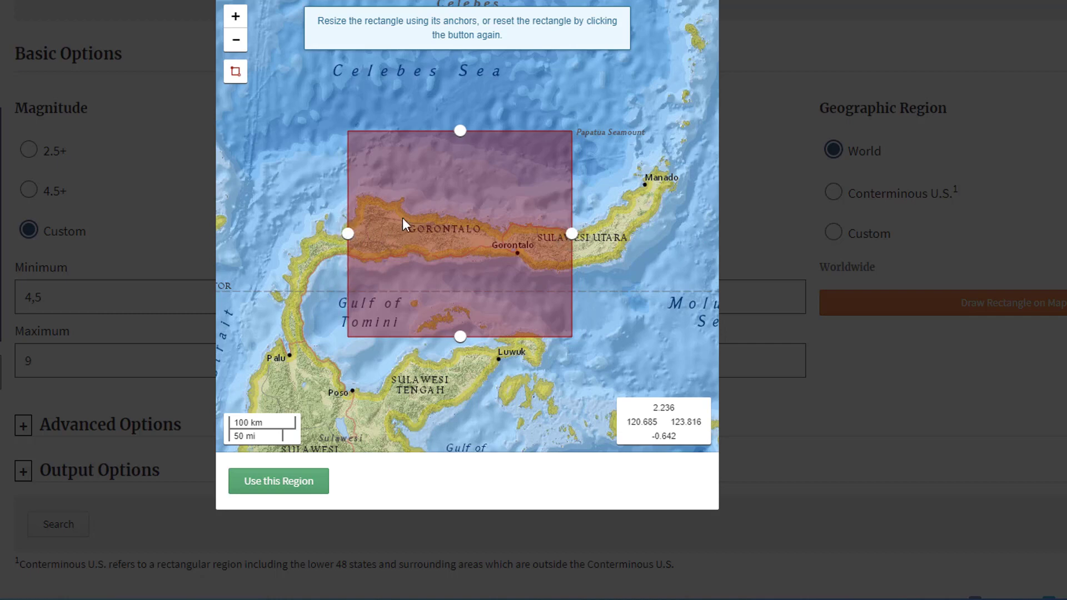
{"action": "left_click_drag", "start_coordinate": [461, 131], "coordinate": [462, 127]}
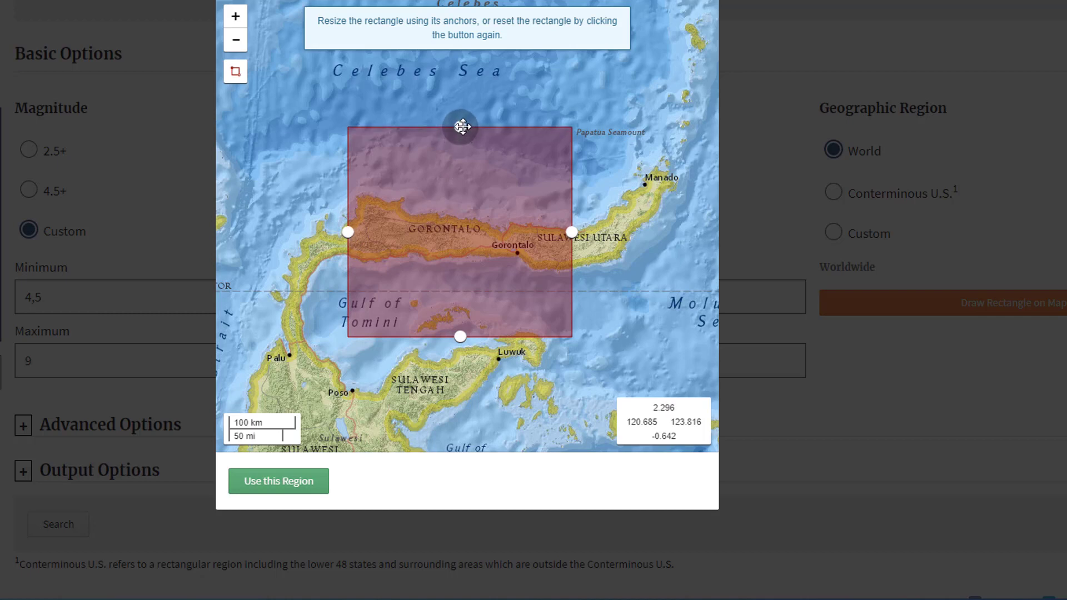
{"action": "left_click_drag", "start_coordinate": [462, 126], "coordinate": [461, 126]}
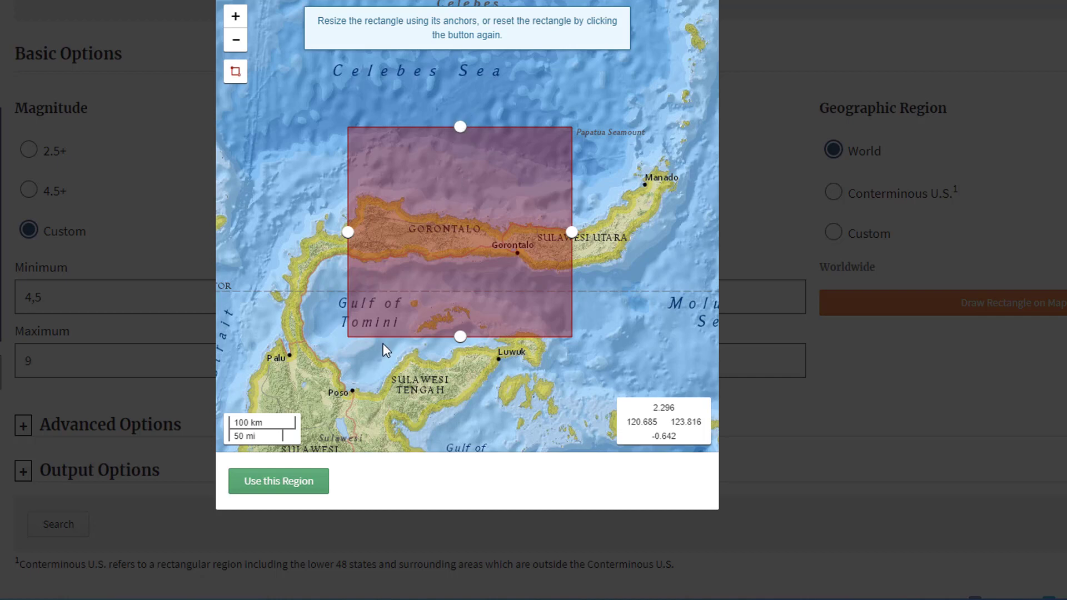
{"action": "left_click", "coordinate": [272, 483]}
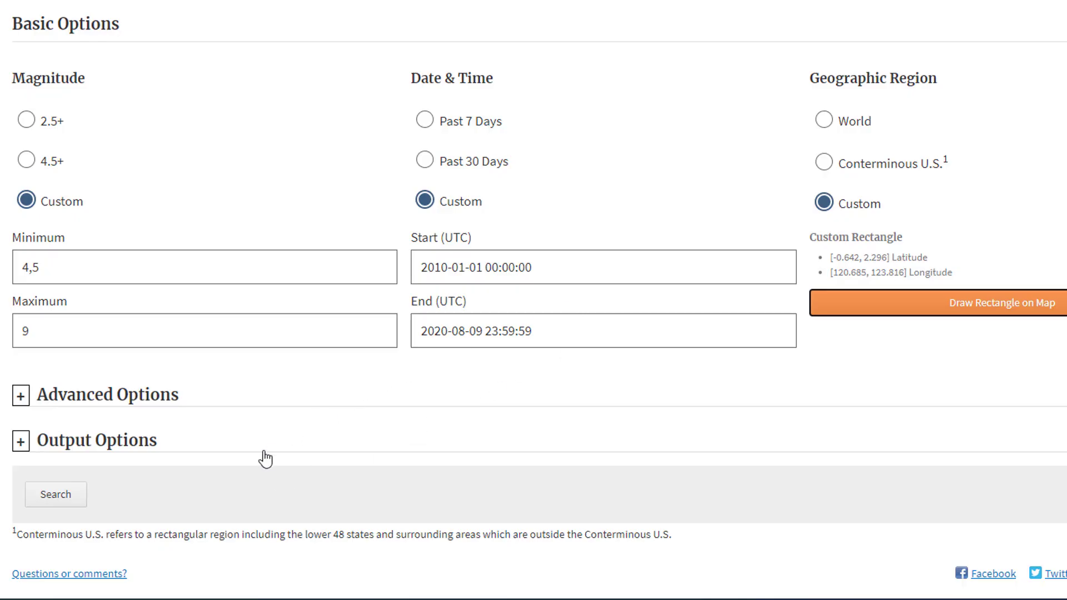
Set the output format to CSV and run the earthquake catalog search.
{"action": "scroll", "coordinate": [373, 380], "scroll_direction": "down", "scroll_amount": 1}
{"action": "left_click", "coordinate": [22, 402]}
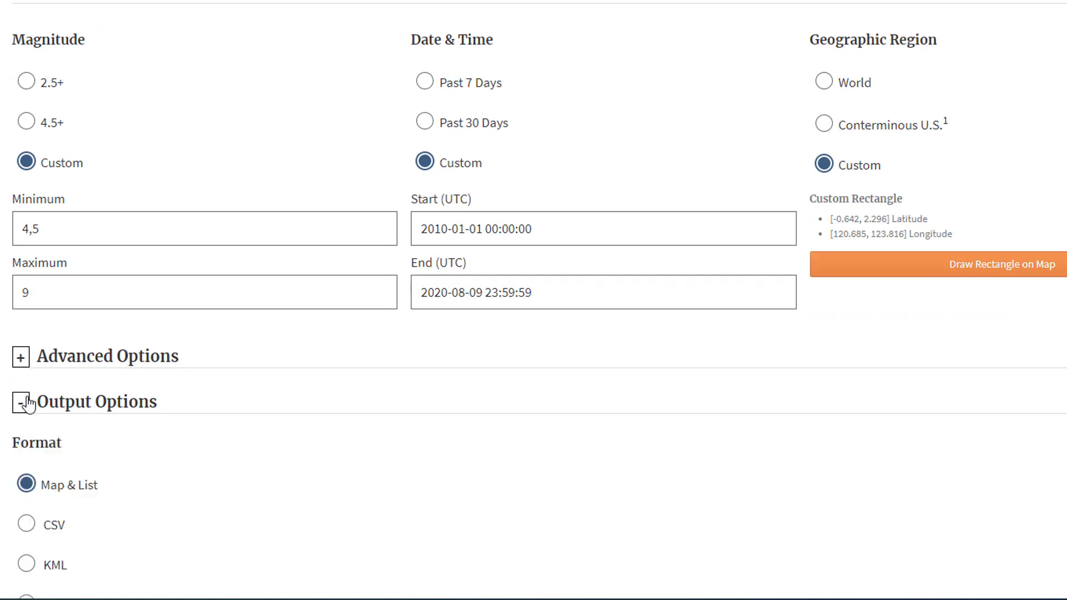
{"action": "scroll", "coordinate": [357, 390], "scroll_direction": "down", "scroll_amount": 7}
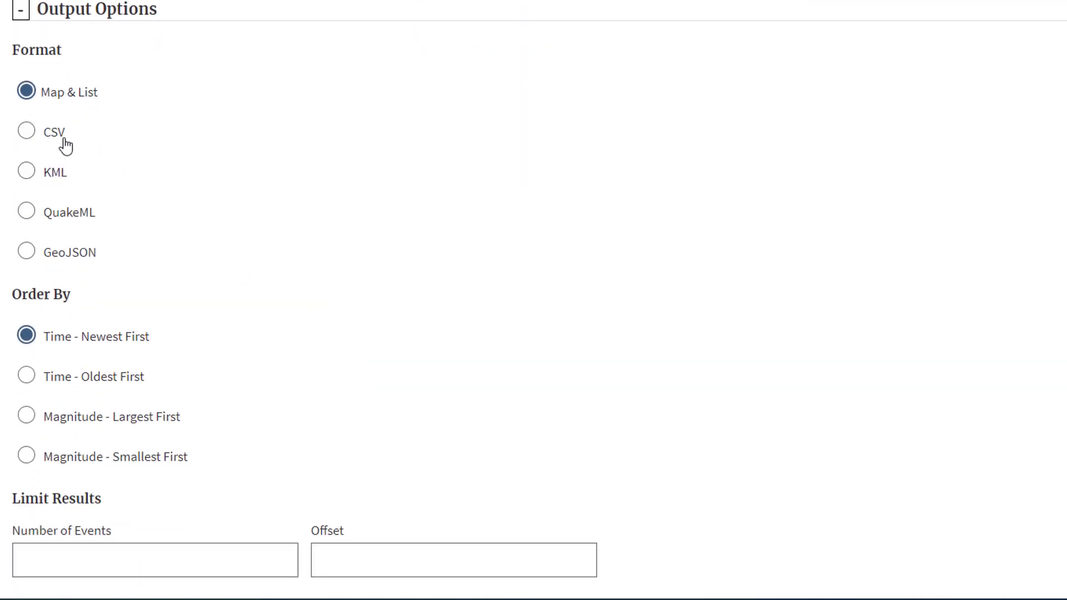
{"action": "left_click", "coordinate": [32, 139]}
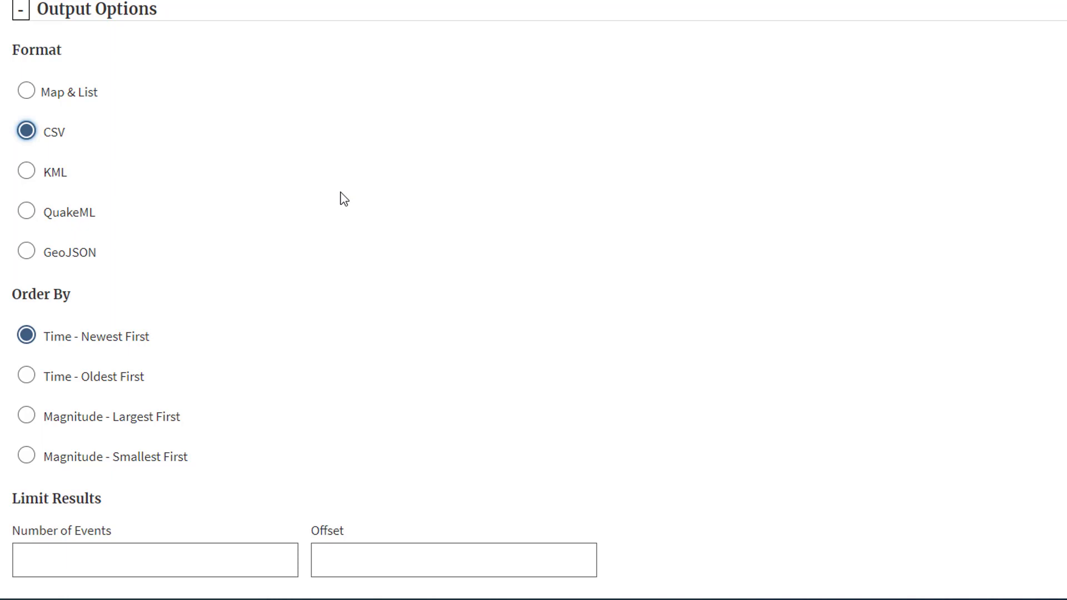
{"action": "scroll", "coordinate": [355, 203], "scroll_direction": "down", "scroll_amount": 4}
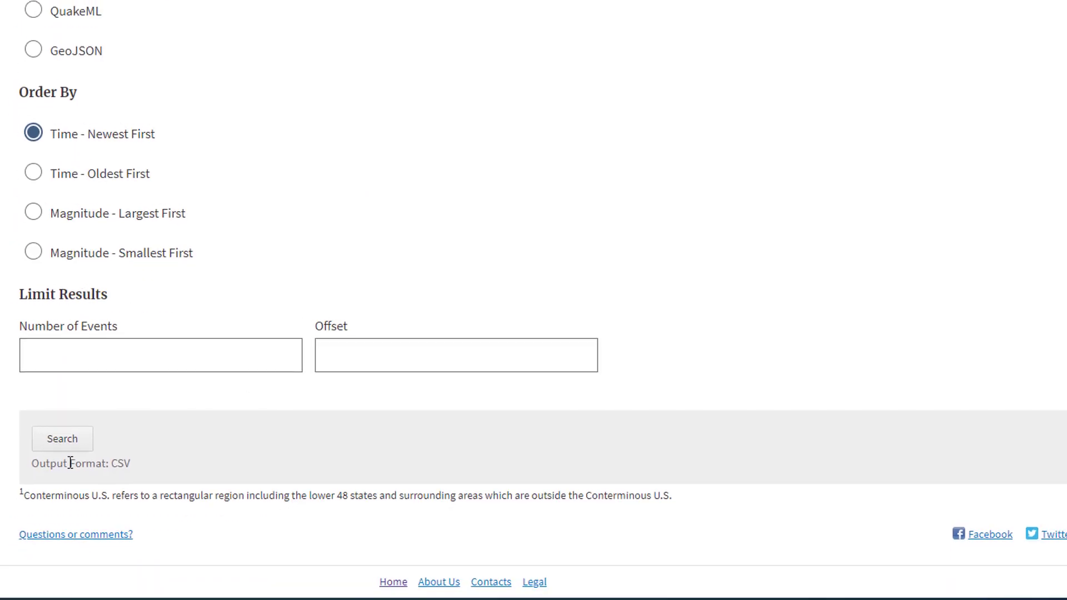
{"action": "left_click", "coordinate": [62, 438]}
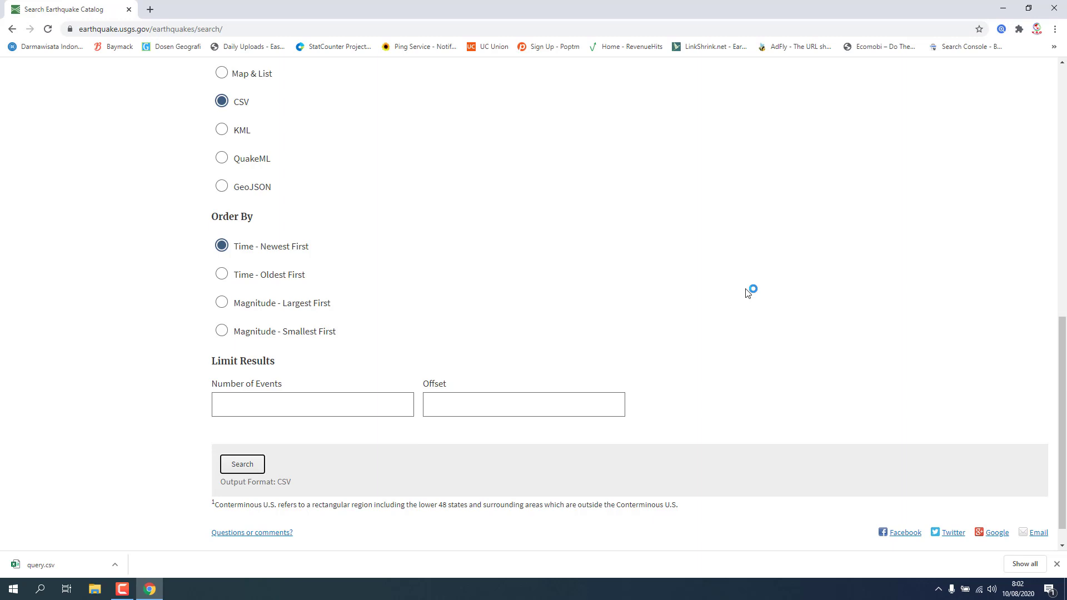
Open the downloaded query.csv in a maximized Excel window and autofit column A to its contents.
{"action": "left_click", "coordinate": [66, 565]}
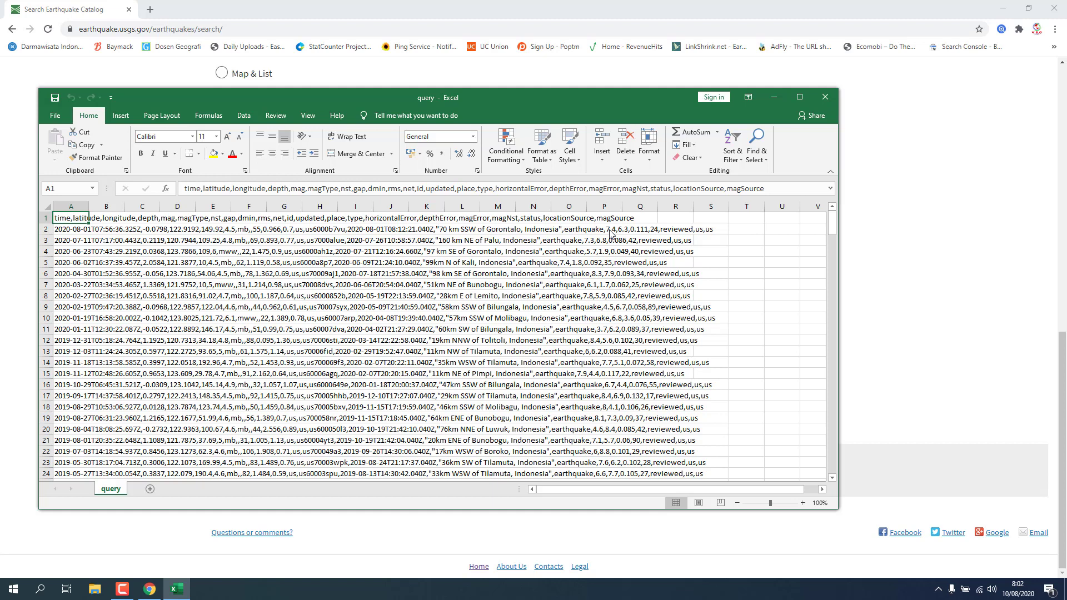
{"action": "left_click", "coordinate": [794, 100]}
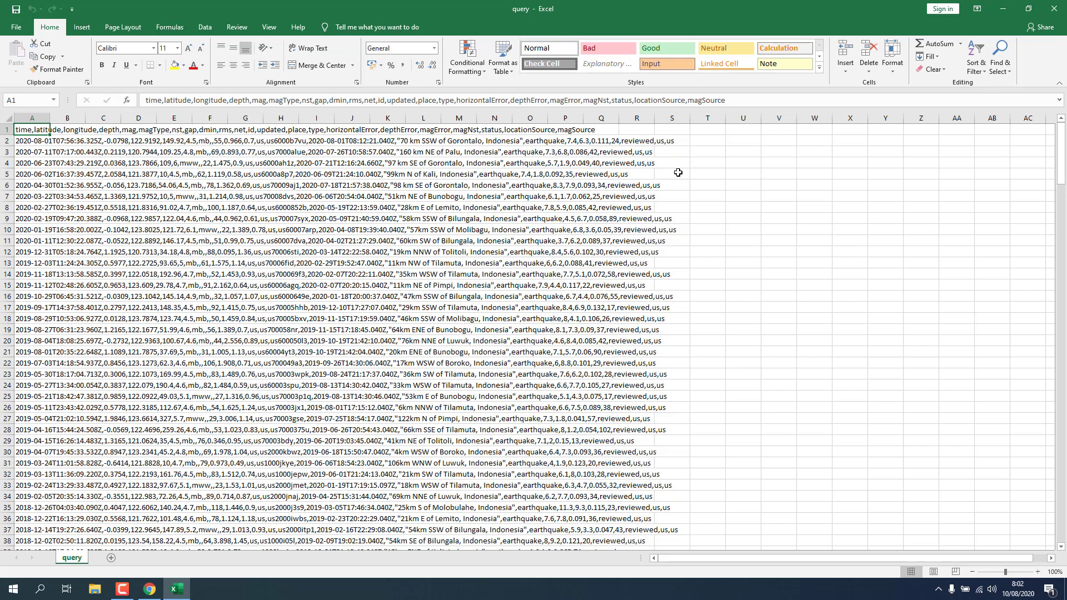
{"action": "left_click", "coordinate": [31, 143]}
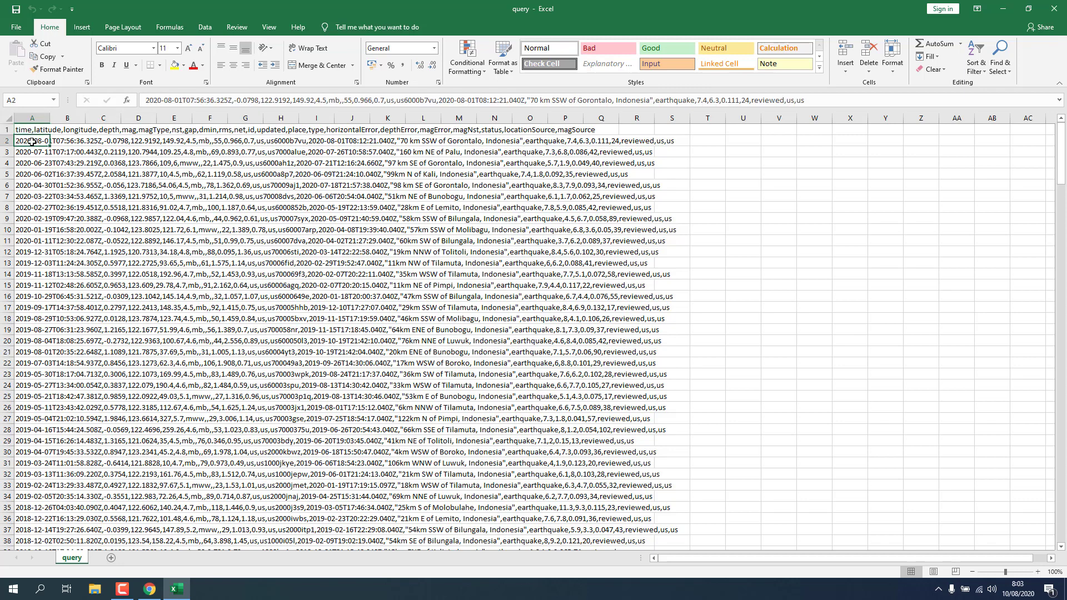
{"action": "left_click_drag", "start_coordinate": [1062, 165], "coordinate": [1062, 259]}
{"action": "left_click_drag", "start_coordinate": [1062, 419], "coordinate": [1062, 125]}
{"action": "double_click", "coordinate": [55, 117]}
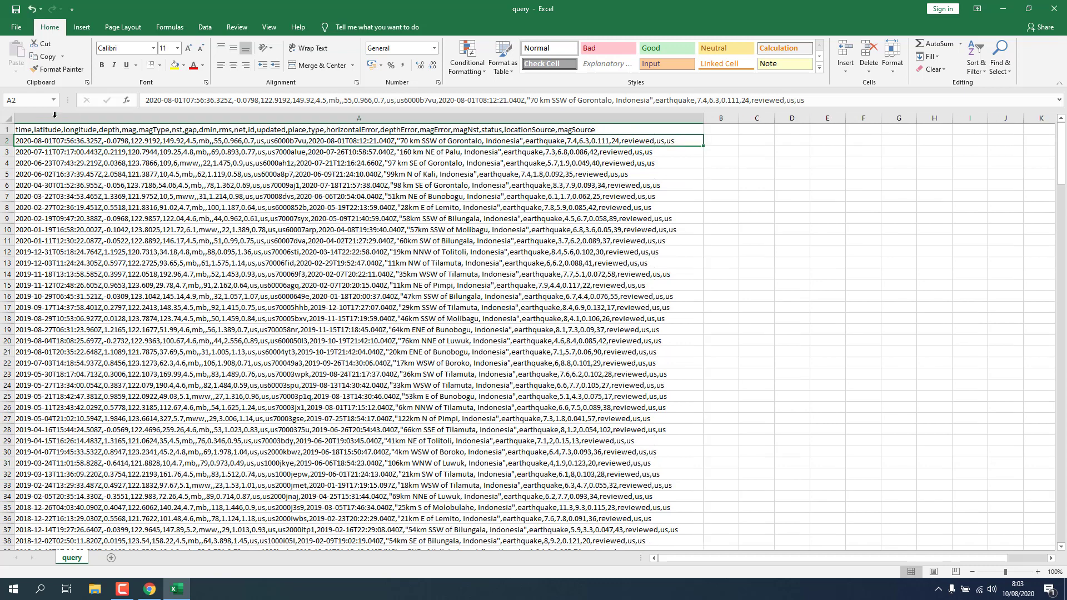
{"action": "left_click", "coordinate": [30, 130]}
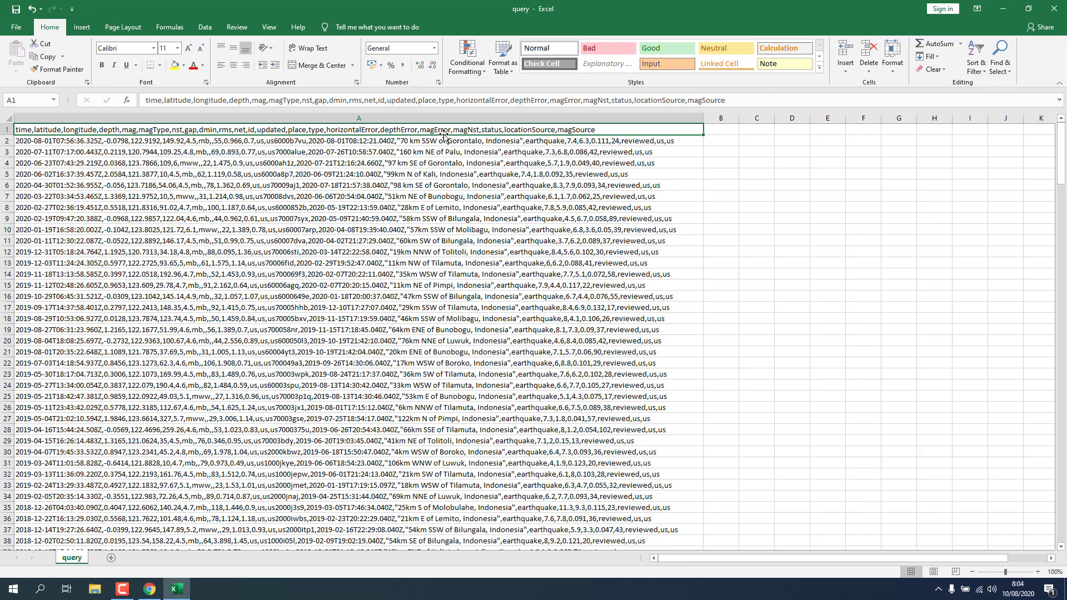
{"action": "mouse_move", "coordinate": [185, 131]}
{"action": "left_mouse_down"}
{"action": "mouse_move", "coordinate": [185, 172]}
{"action": "mouse_move", "coordinate": [338, 173]}
{"action": "left_mouse_up"}
{"action": "left_click", "coordinate": [756, 174]}
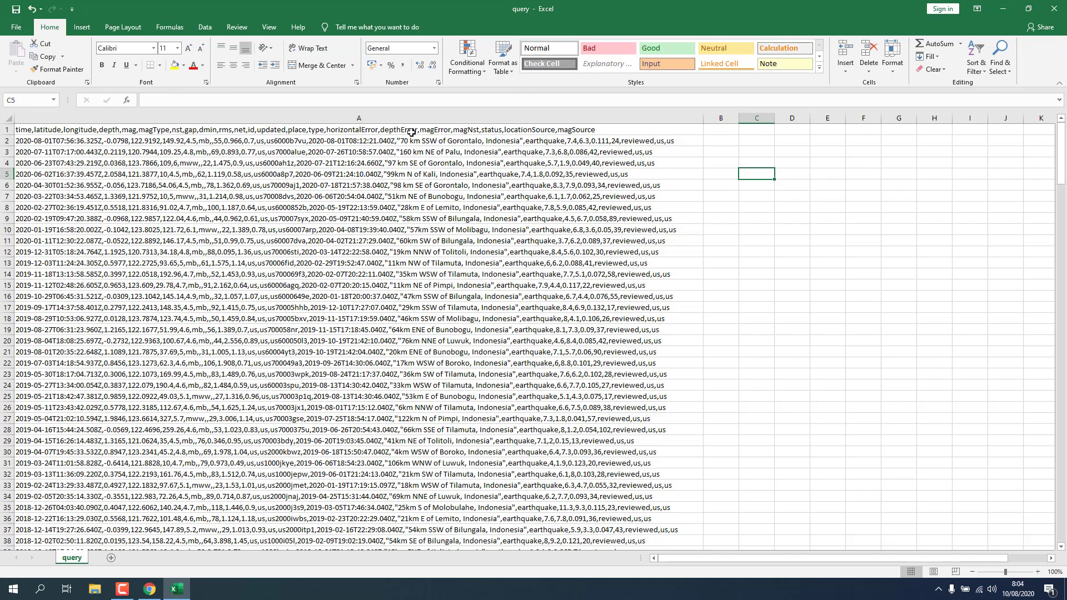
Split the text in A1:A256 into columns at each comma, keeping the General column format, and autofit column A.
{"action": "left_click_drag", "start_coordinate": [364, 131], "coordinate": [233, 142]}
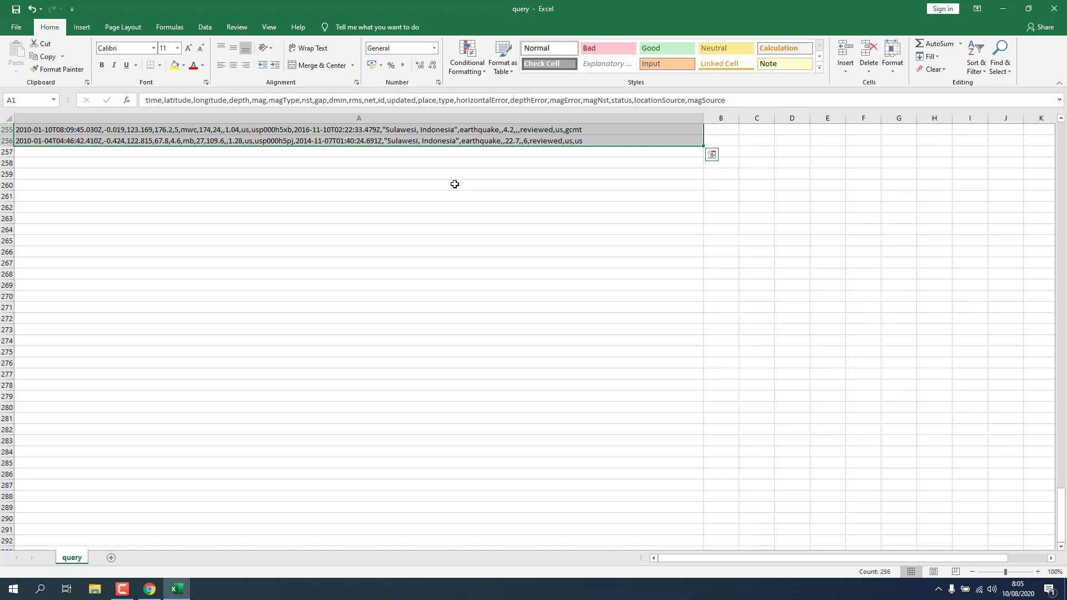
{"action": "left_click", "coordinate": [204, 27]}
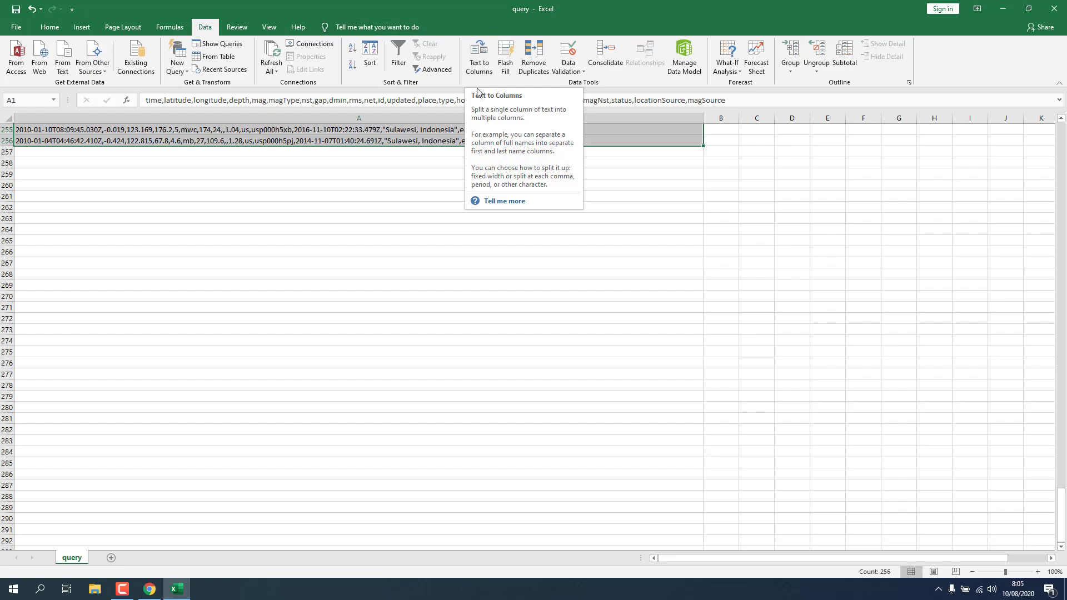
{"action": "left_click", "coordinate": [477, 61]}
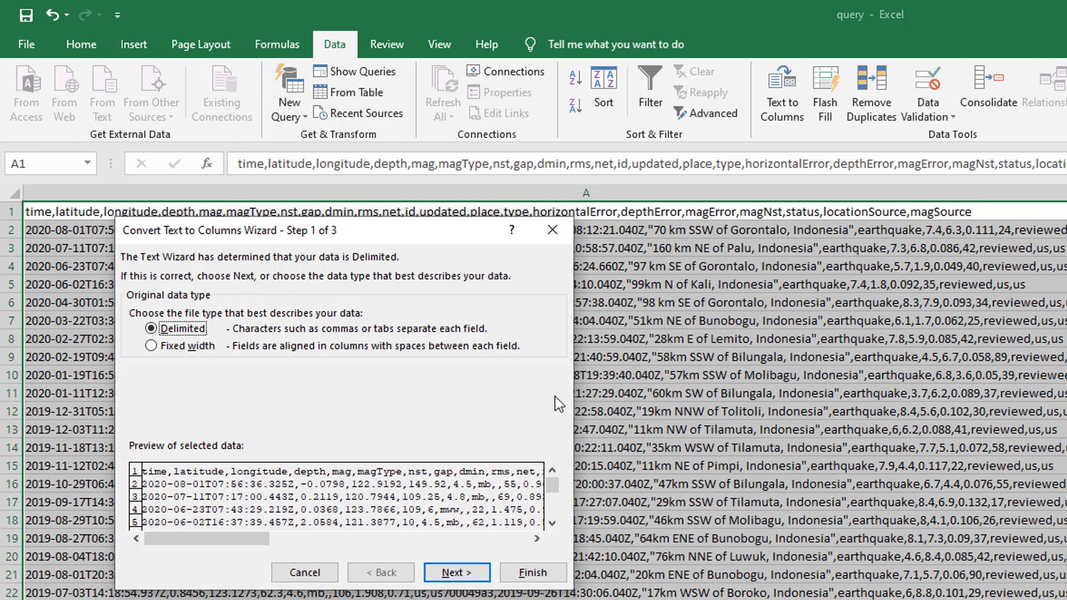
{"action": "left_click", "coordinate": [455, 575]}
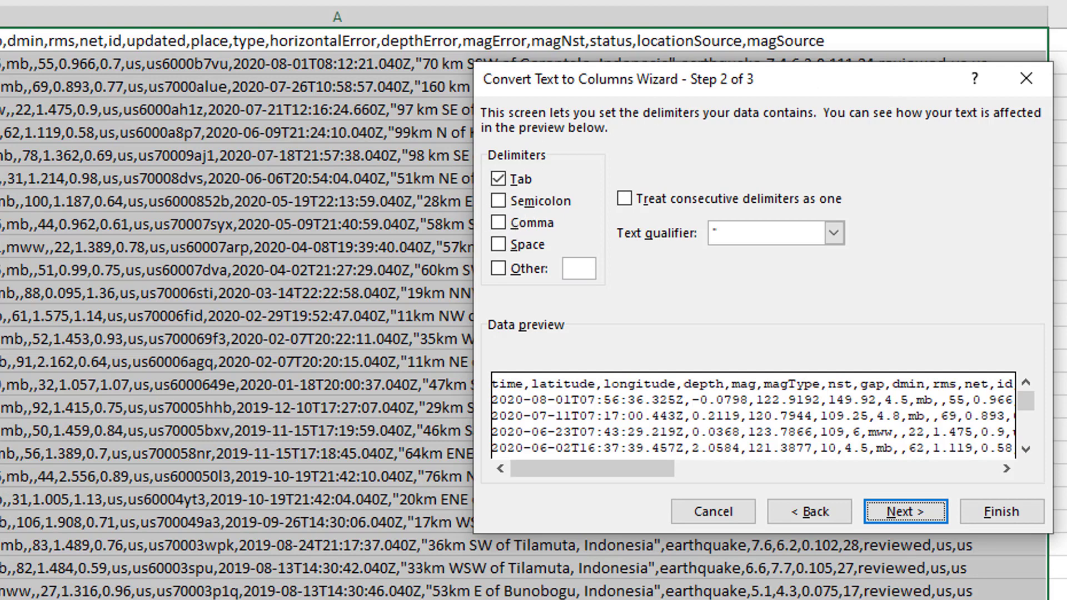
{"action": "left_click", "coordinate": [498, 223]}
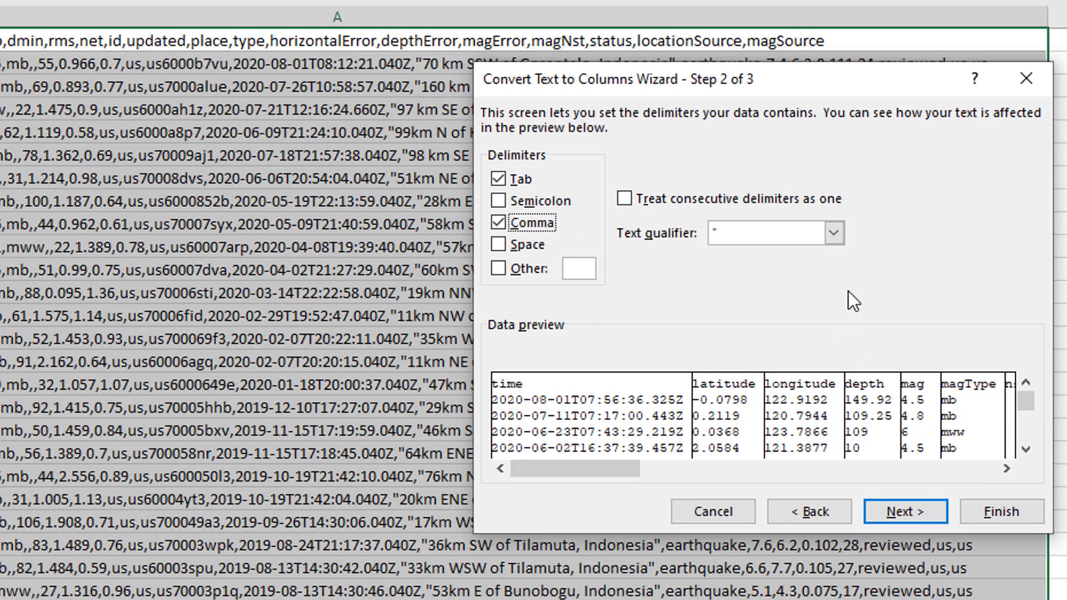
{"action": "left_click", "coordinate": [893, 509]}
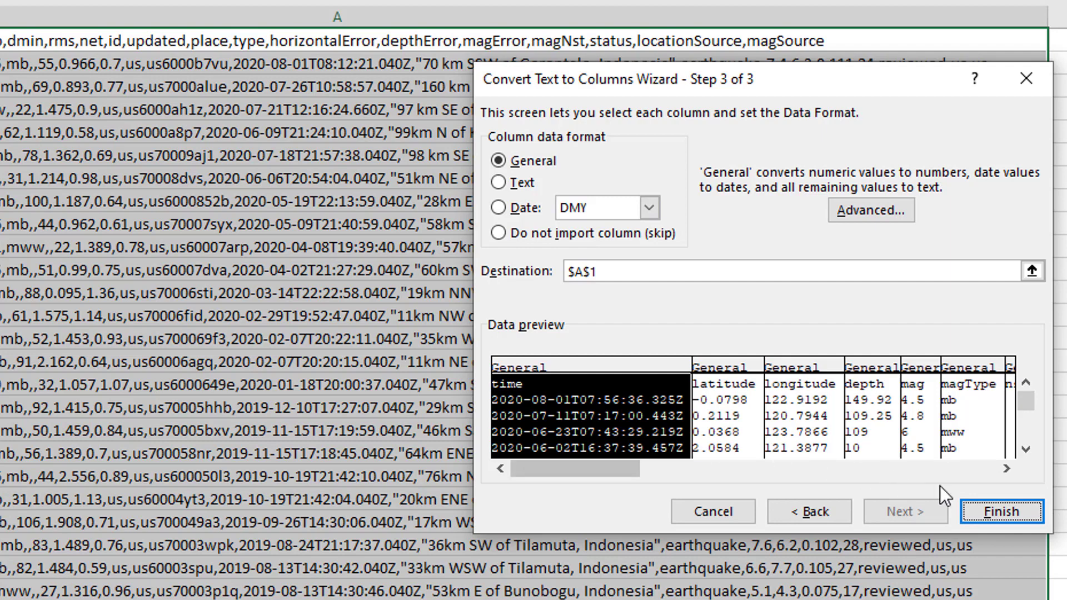
{"action": "left_click", "coordinate": [989, 507]}
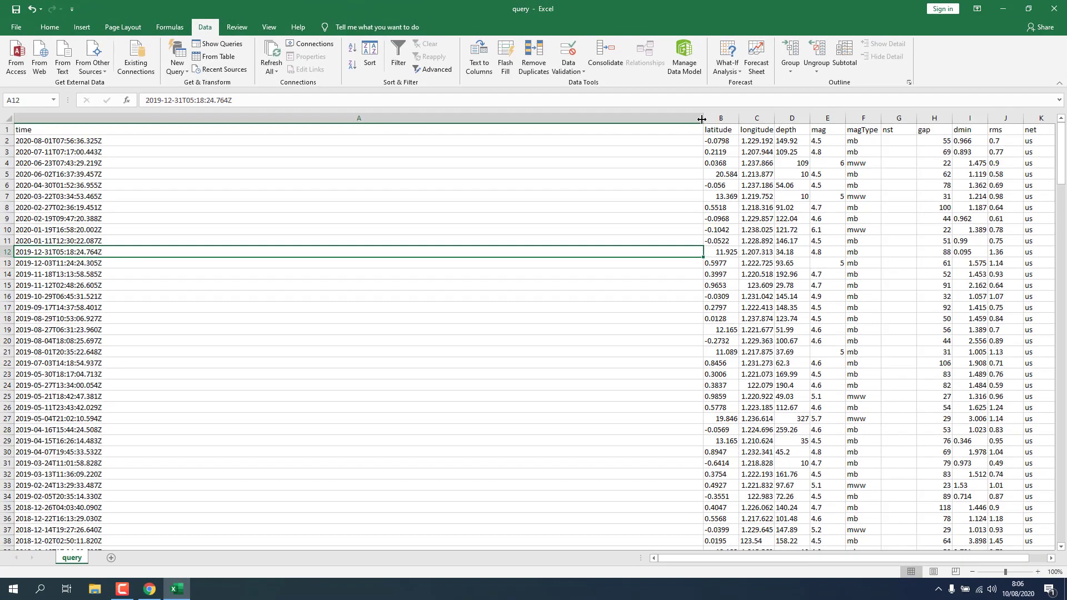
{"action": "double_click", "coordinate": [985, 35]}
{"action": "left_click", "coordinate": [907, 184]}
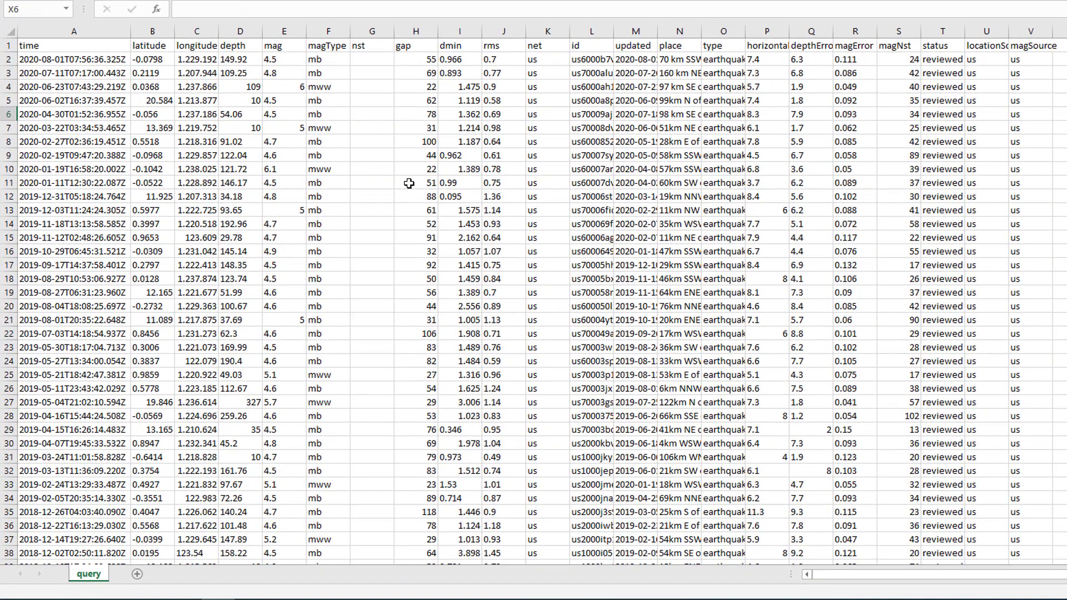
{"action": "left_click", "coordinate": [44, 47]}
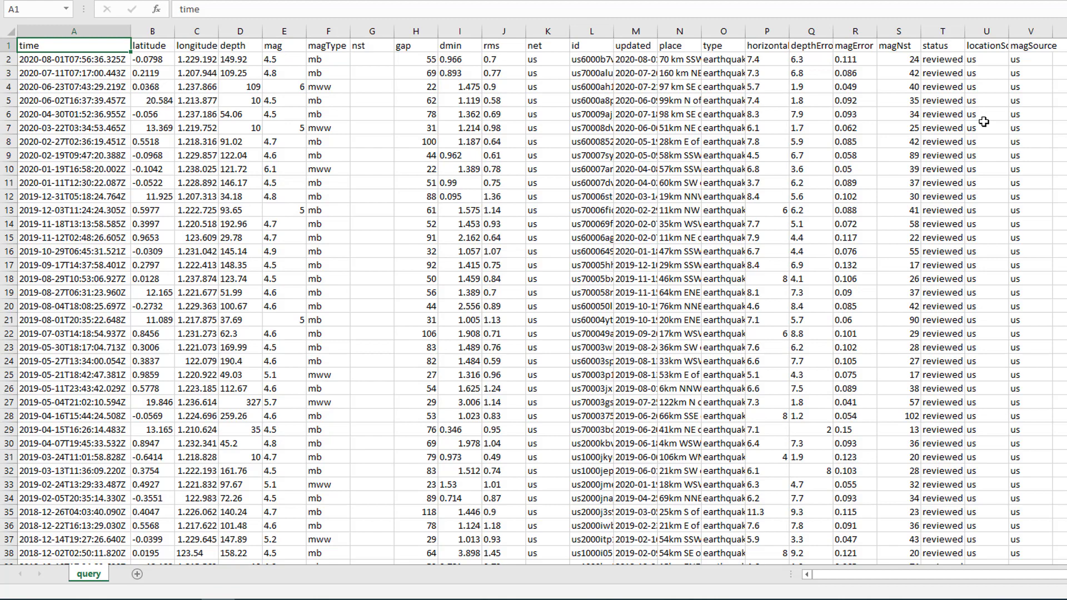
{"action": "left_click", "coordinate": [78, 68]}
{"action": "left_click_drag", "start_coordinate": [73, 49], "coordinate": [271, 55]}
Delete columns F to V, from magType through magSource, keeping only time, latitude, longitude, depth and mag.
{"action": "left_click", "coordinate": [321, 46]}
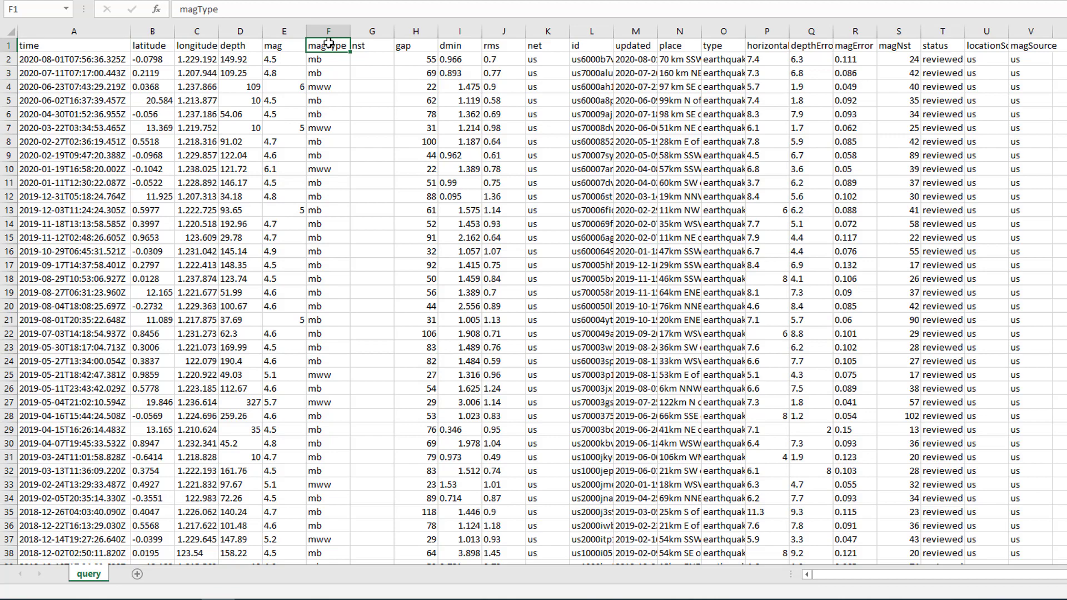
{"action": "left_click_drag", "start_coordinate": [329, 31], "coordinate": [1022, 31]}
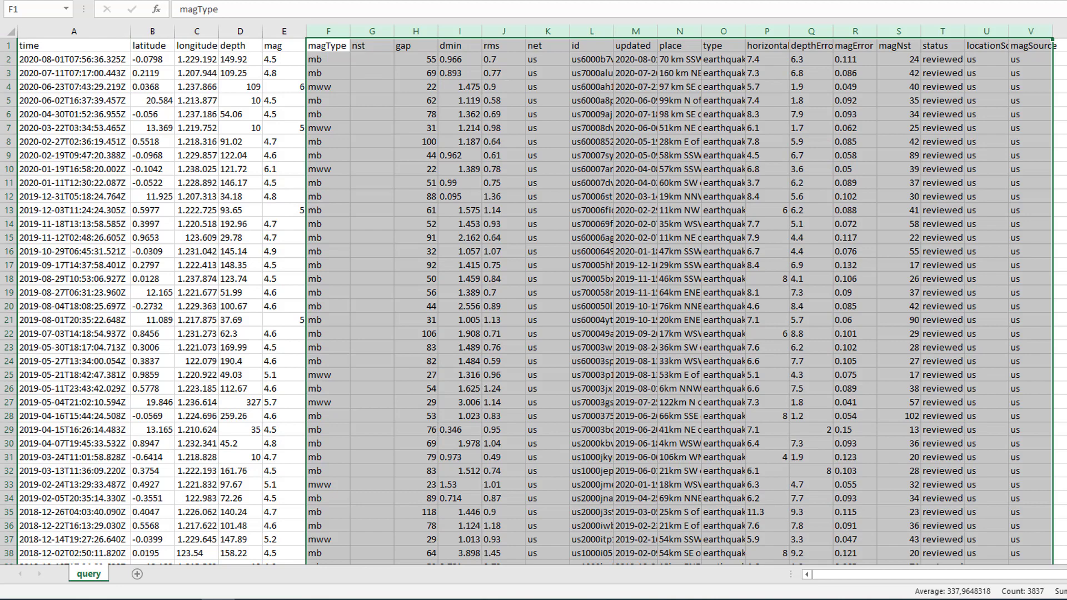
{"action": "right_click", "coordinate": [739, 109]}
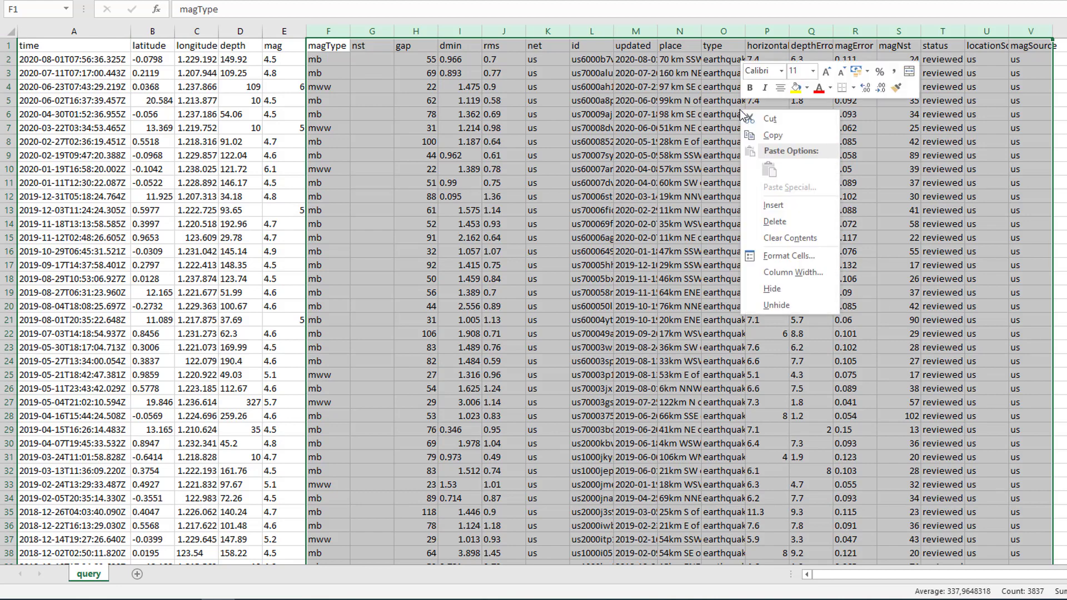
{"action": "left_click", "coordinate": [780, 222]}
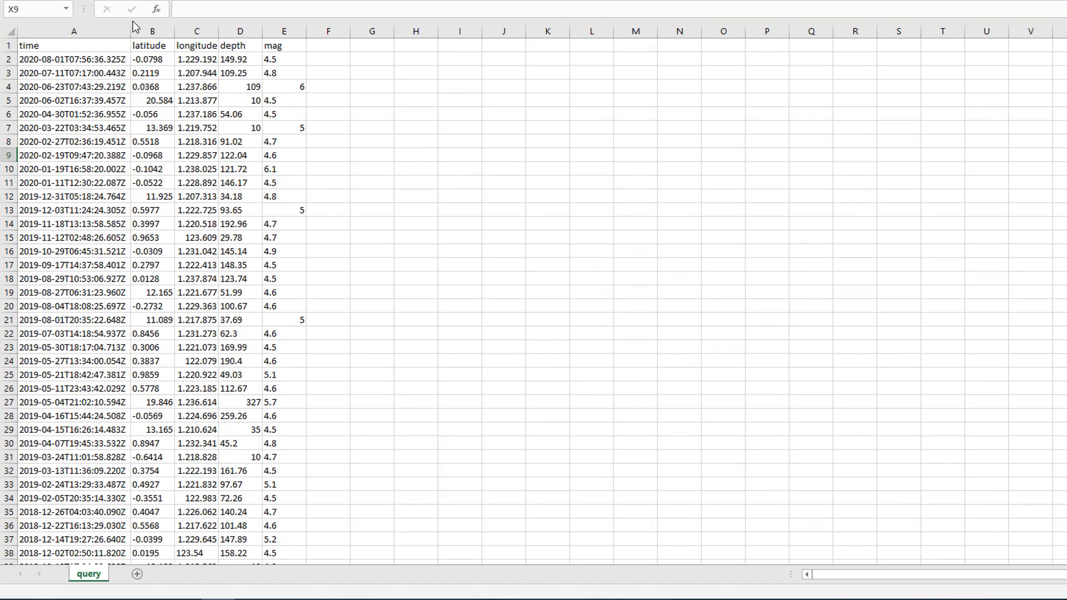
{"action": "left_click", "coordinate": [103, 60]}
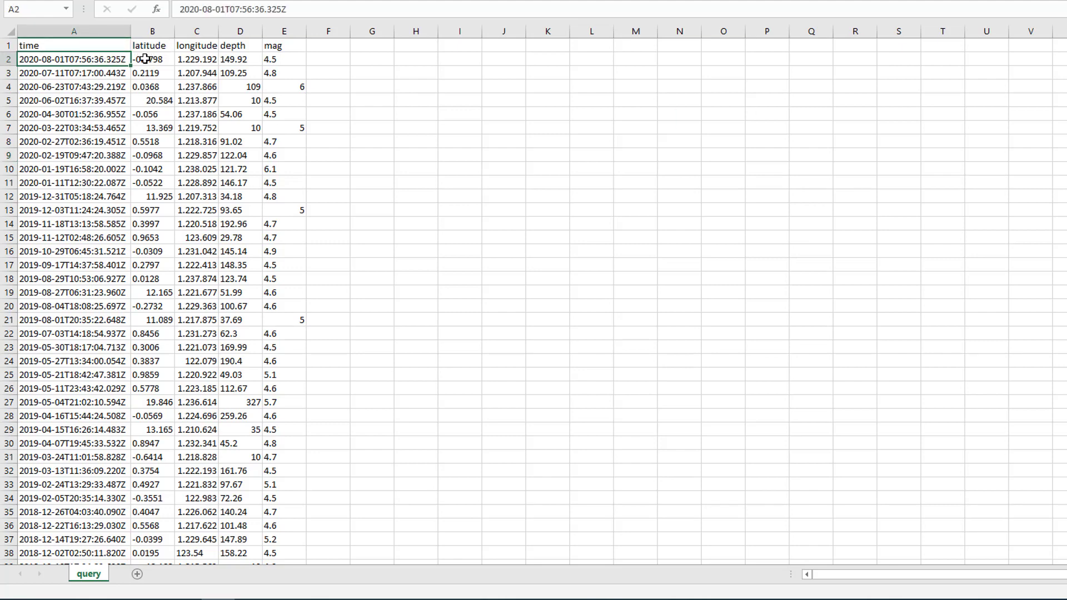
{"action": "left_click", "coordinate": [162, 61]}
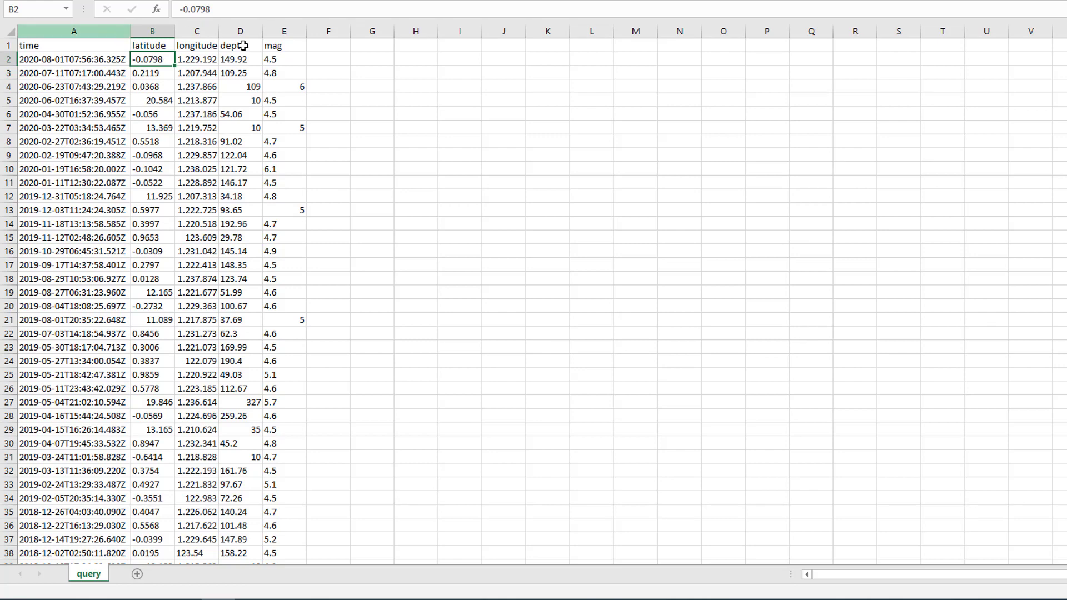
{"action": "left_click", "coordinate": [381, 72]}
{"action": "left_click", "coordinate": [159, 62]}
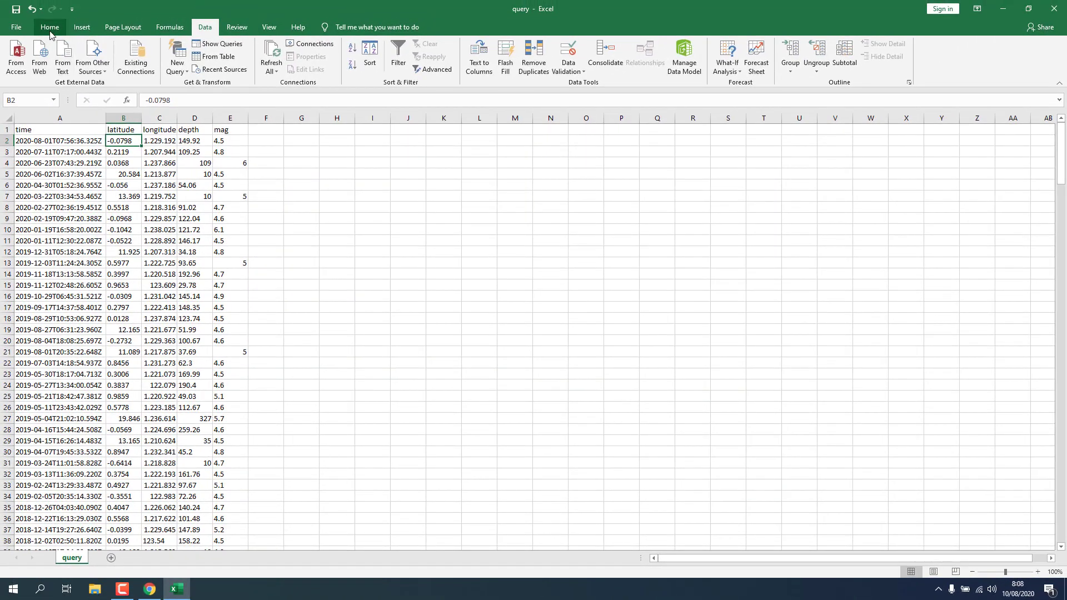
Apply the General number format to the latitude, longitude, depth and mag values in B2:E256.
{"action": "left_click", "coordinate": [49, 28]}
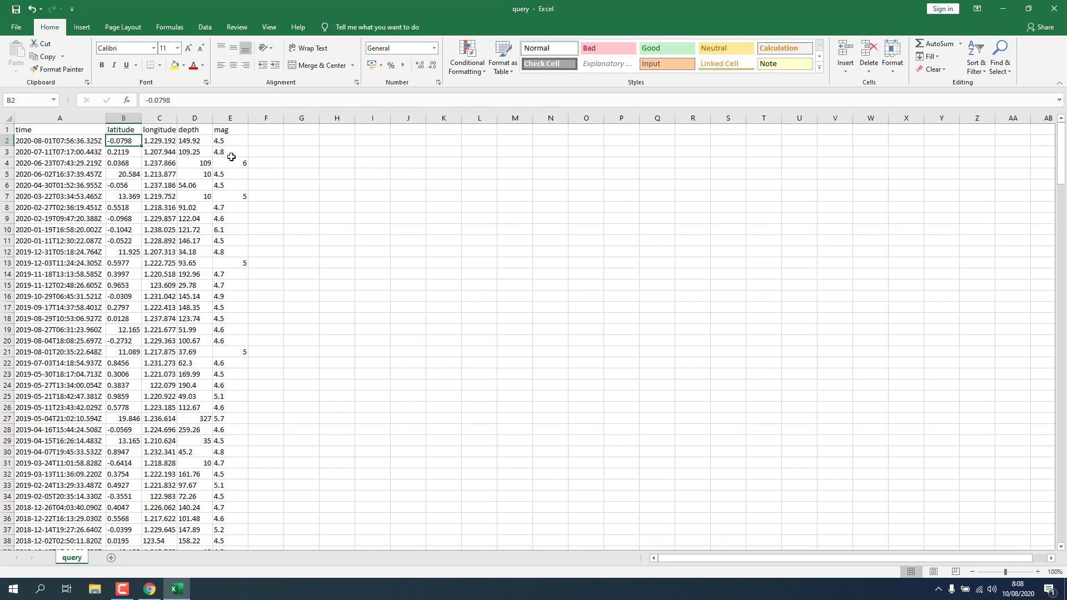
{"action": "left_click", "coordinate": [343, 175]}
{"action": "left_click_drag", "start_coordinate": [124, 142], "coordinate": [245, 508]}
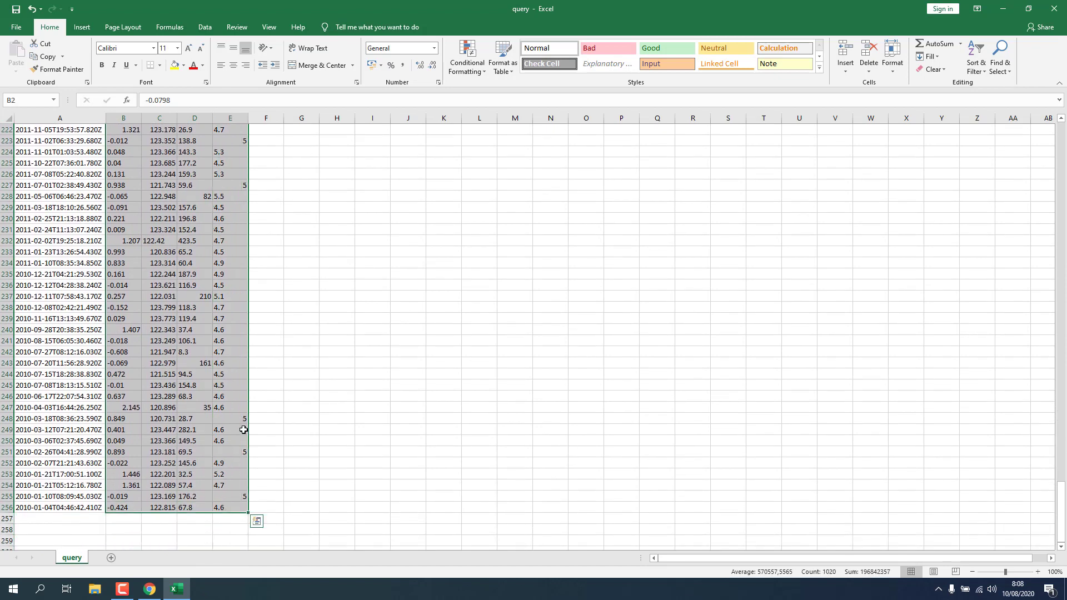
{"action": "left_click", "coordinate": [433, 48]}
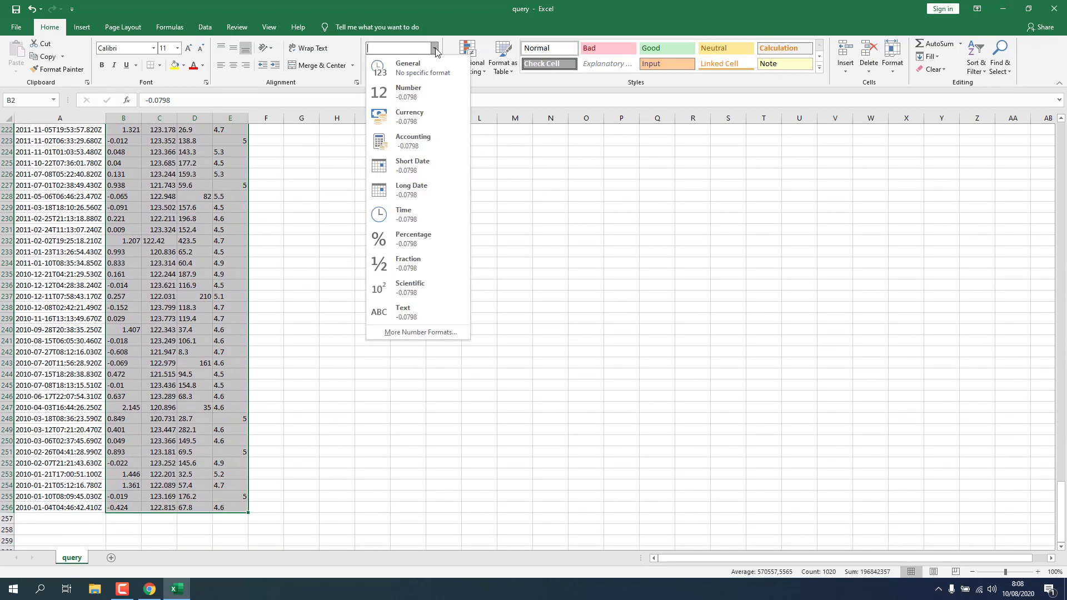
{"action": "left_click", "coordinate": [409, 94]}
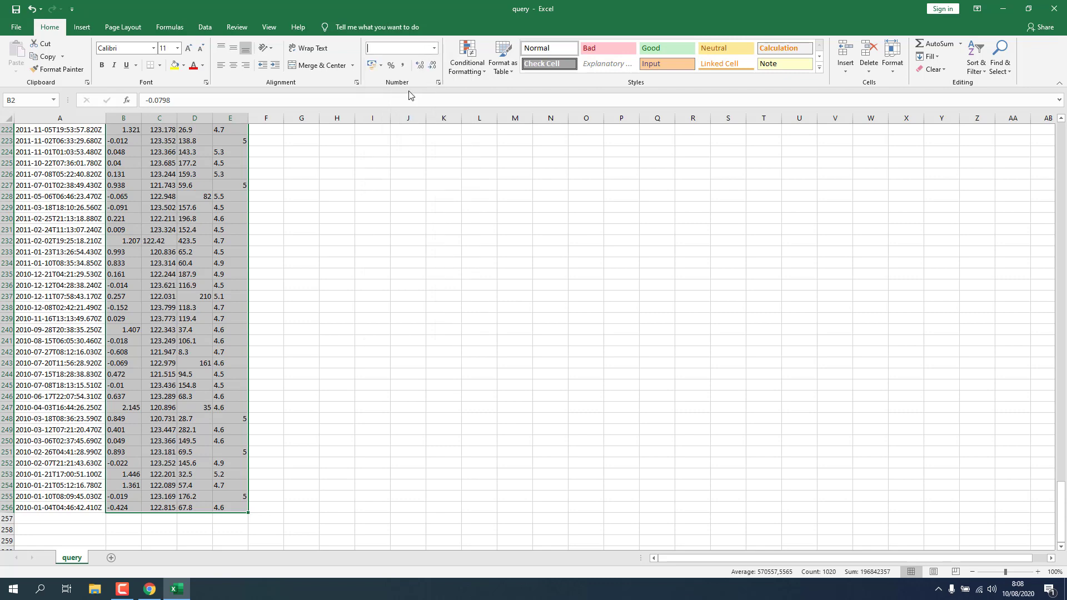
{"action": "left_click", "coordinate": [434, 49]}
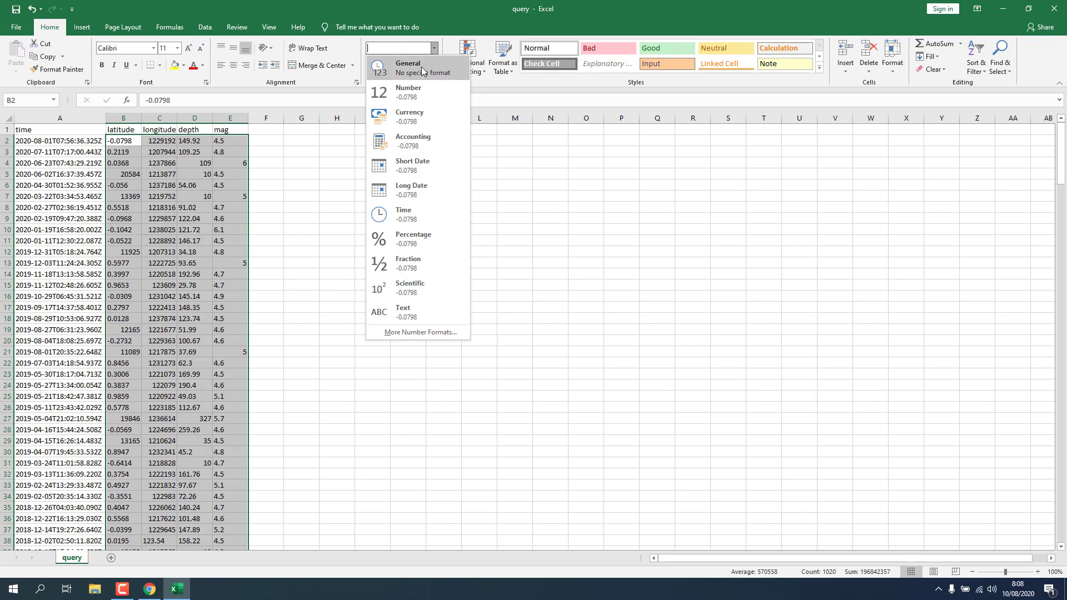
{"action": "left_click", "coordinate": [350, 153]}
{"action": "left_click", "coordinate": [336, 163]}
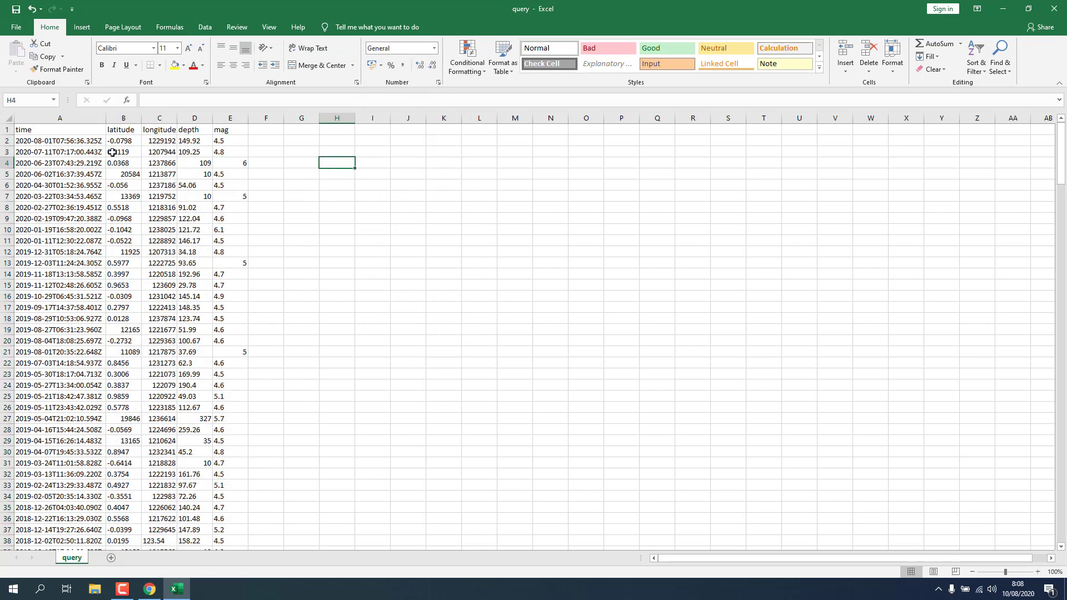
Start saving the workbook as a new file, declining to keep the current file, and choose CSV (Comma delimited) as the file type.
{"action": "left_click", "coordinate": [15, 11]}
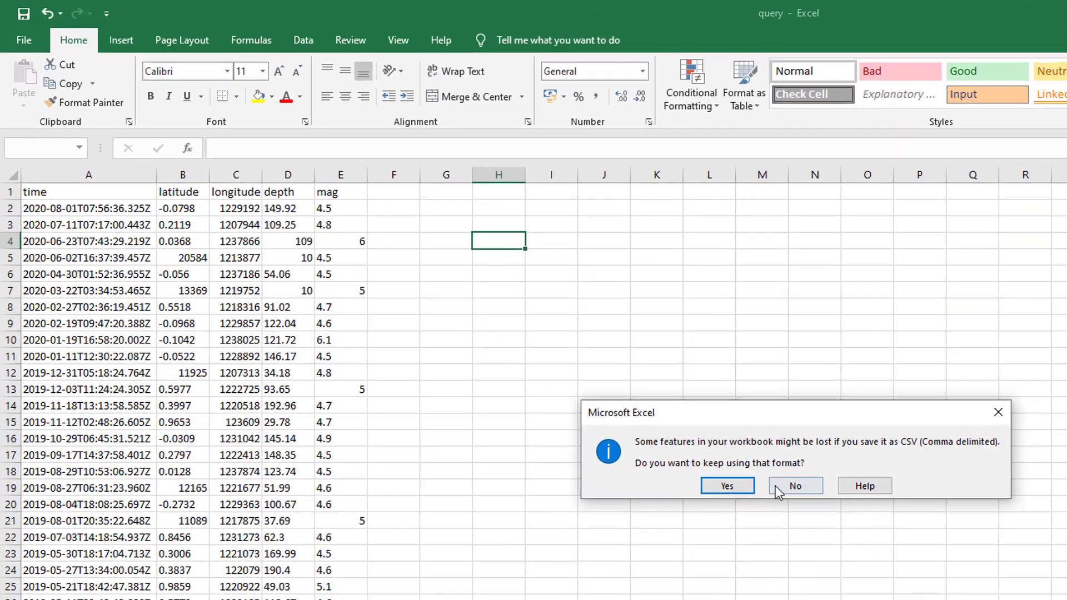
{"action": "left_click", "coordinate": [783, 490]}
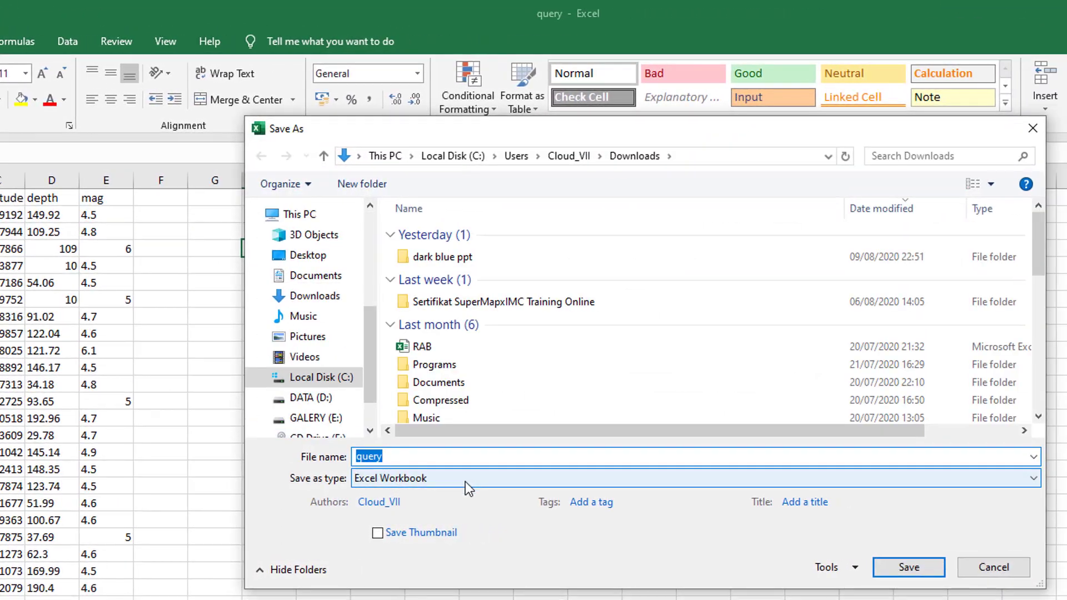
{"action": "left_click", "coordinate": [465, 482]}
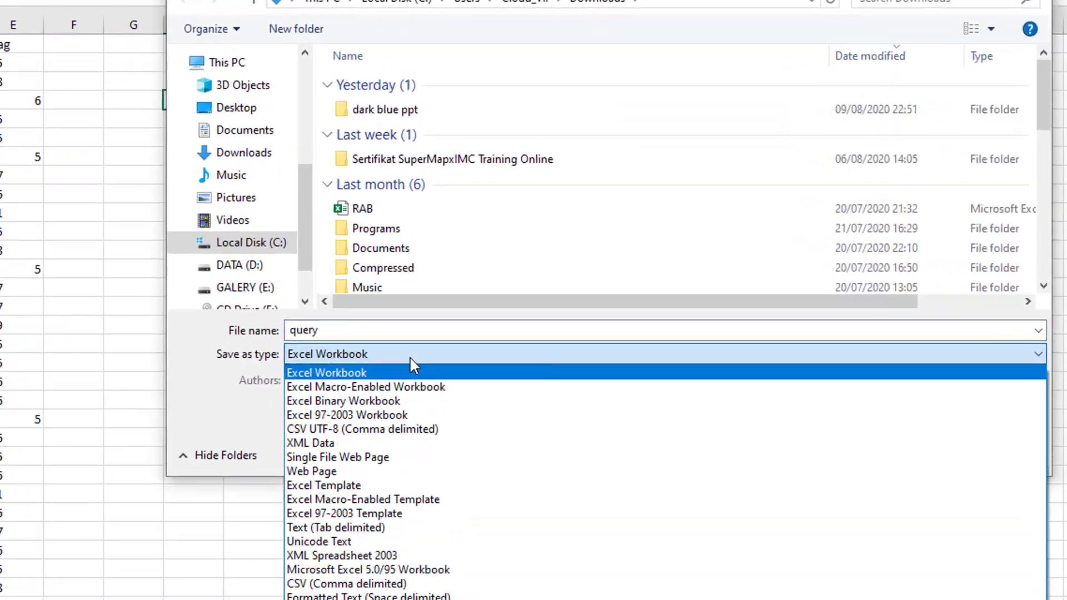
{"action": "left_click", "coordinate": [250, 369]}
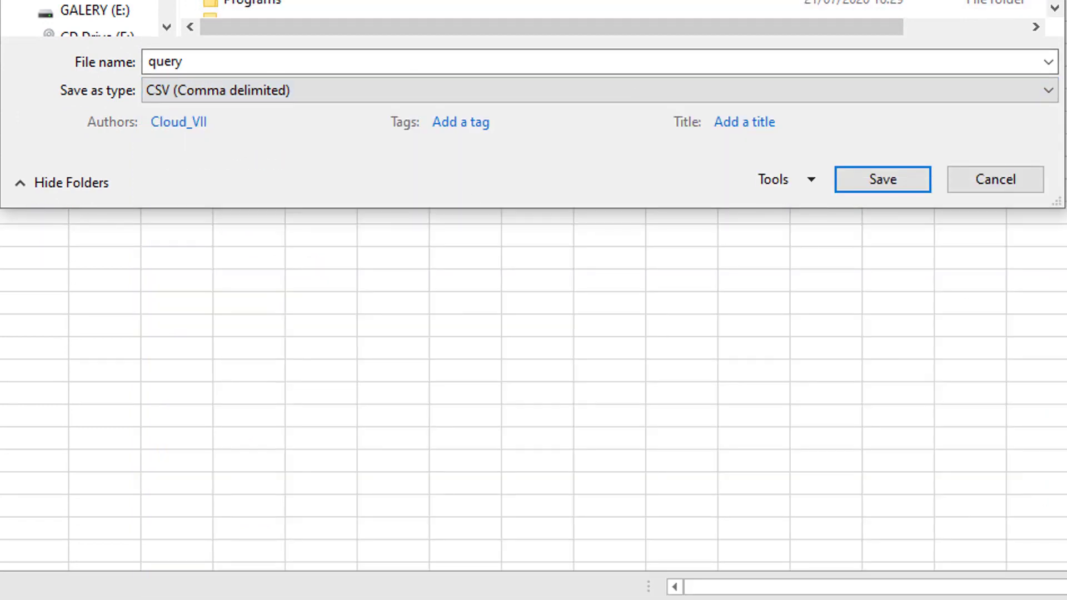
Set the save location to the Series 2 folder inside PELATIHAN on the DATA (D:) drive.
{"action": "left_click_drag", "start_coordinate": [167, 0], "coordinate": [167, 7]}
{"action": "left_click", "coordinate": [83, 1]}
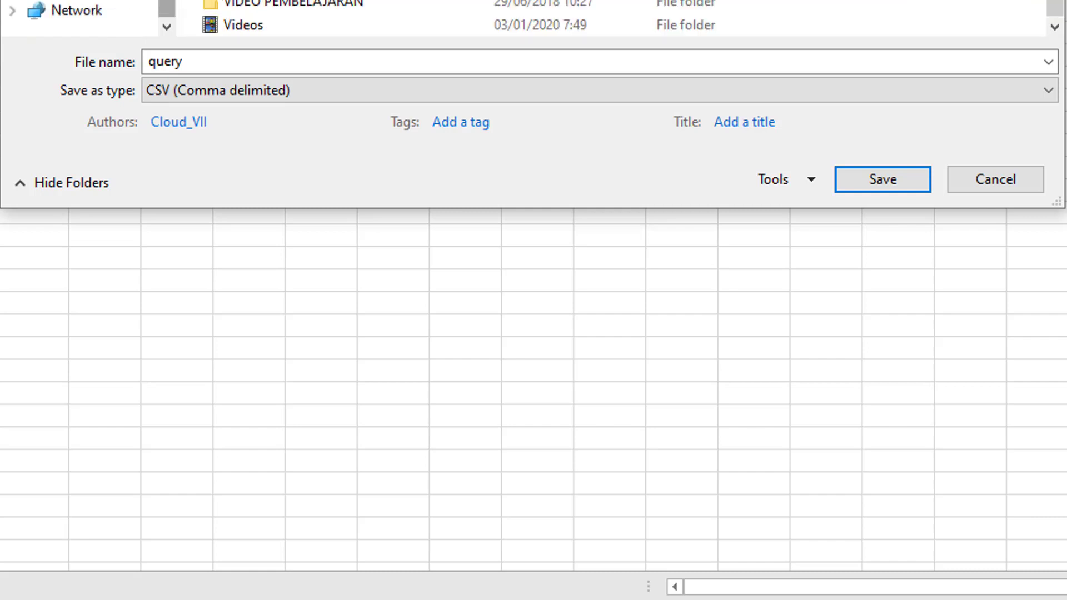
{"action": "double_click", "coordinate": [278, 1]}
{"action": "double_click", "coordinate": [277, 1]}
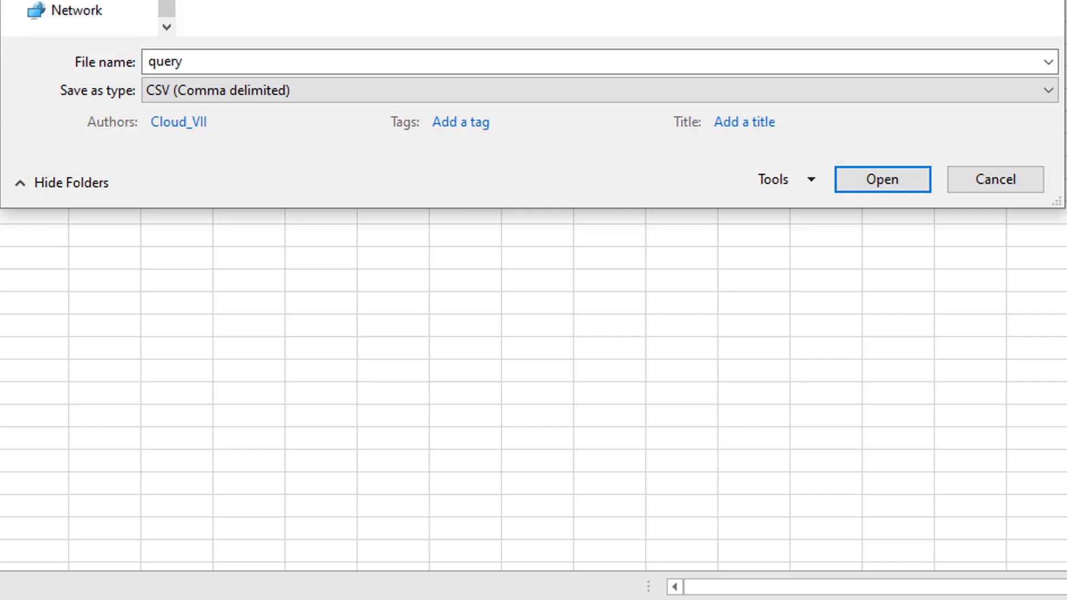
{"action": "double_click", "coordinate": [277, 2]}
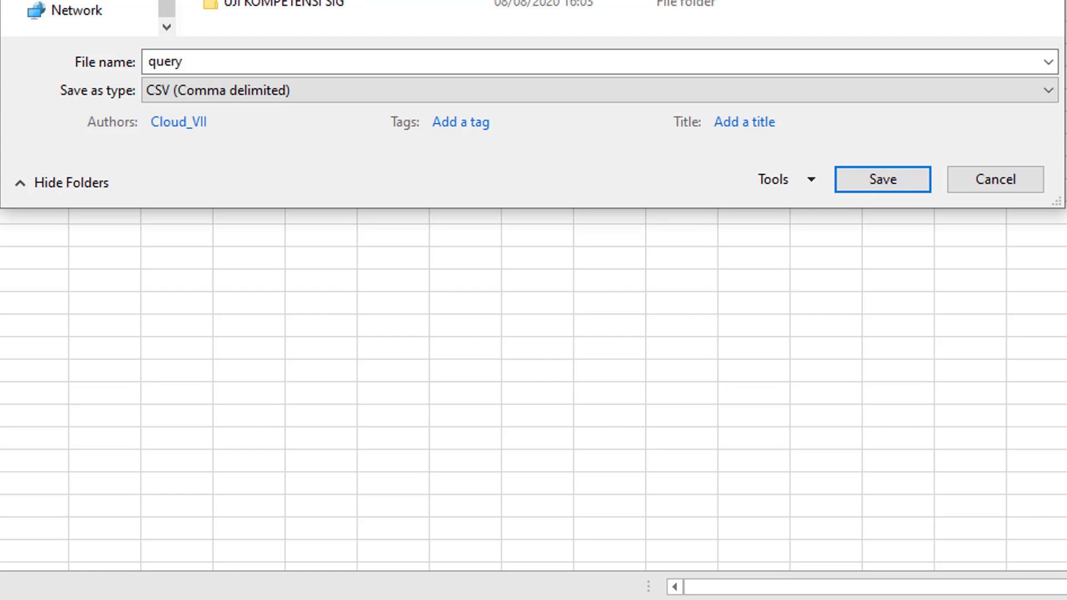
{"action": "double_click", "coordinate": [277, 2]}
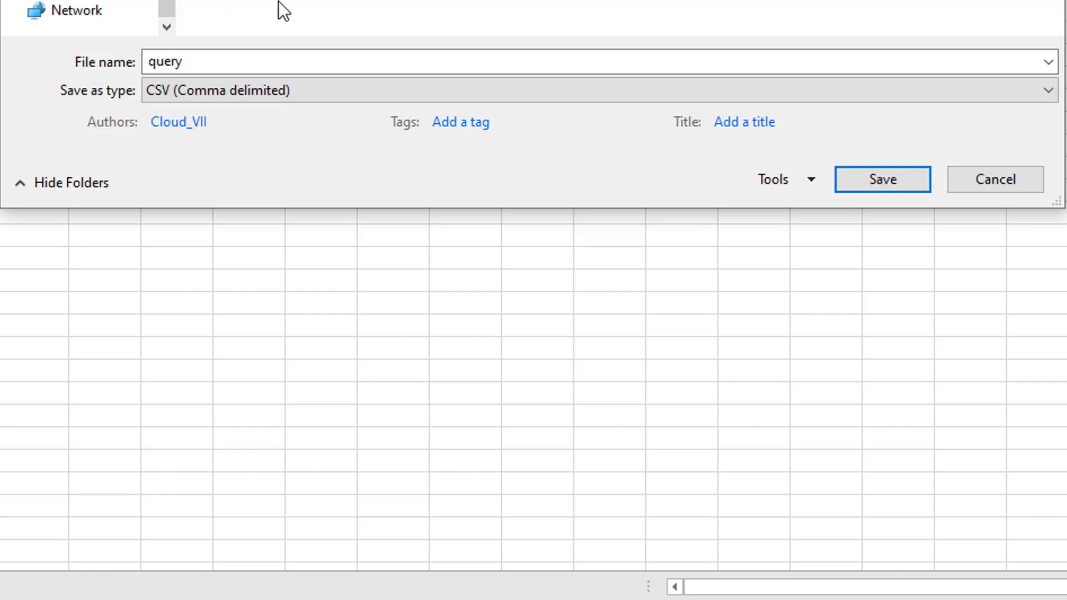
Save the workbook as Gempa, keep the CSV (Comma delimited) format, and close it.
{"action": "double_click", "coordinate": [271, 67]}
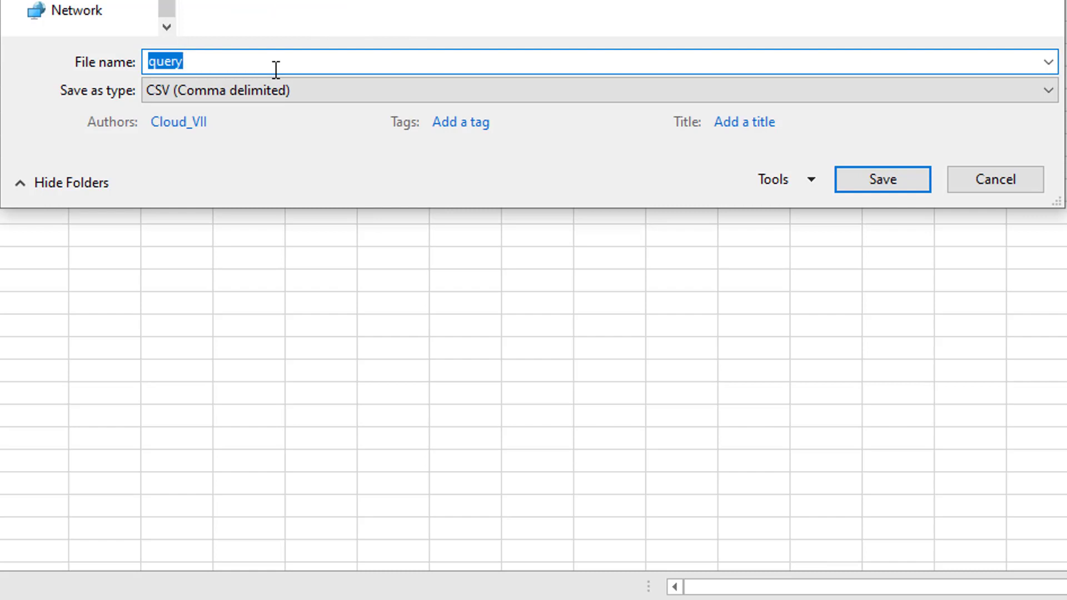
{"action": "type", "text": "Gempa"}
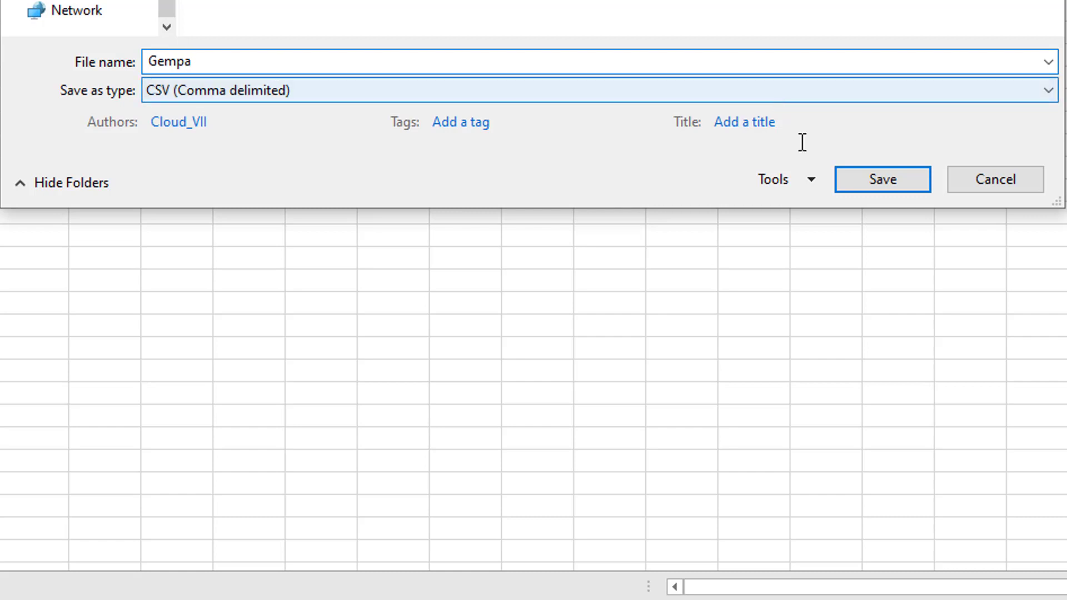
{"action": "left_click", "coordinate": [893, 184]}
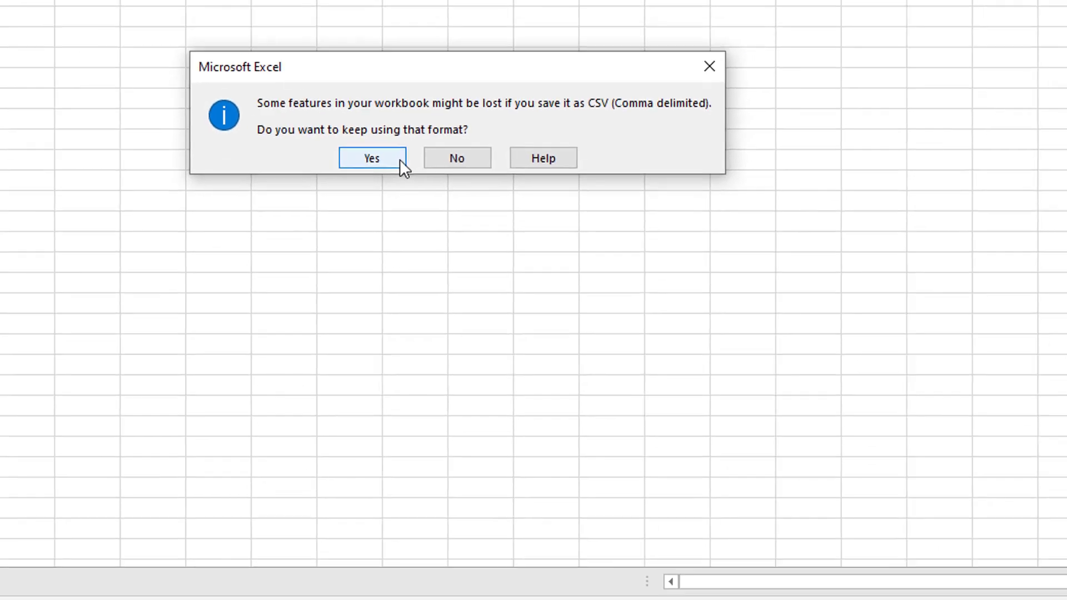
{"action": "left_click", "coordinate": [377, 125]}
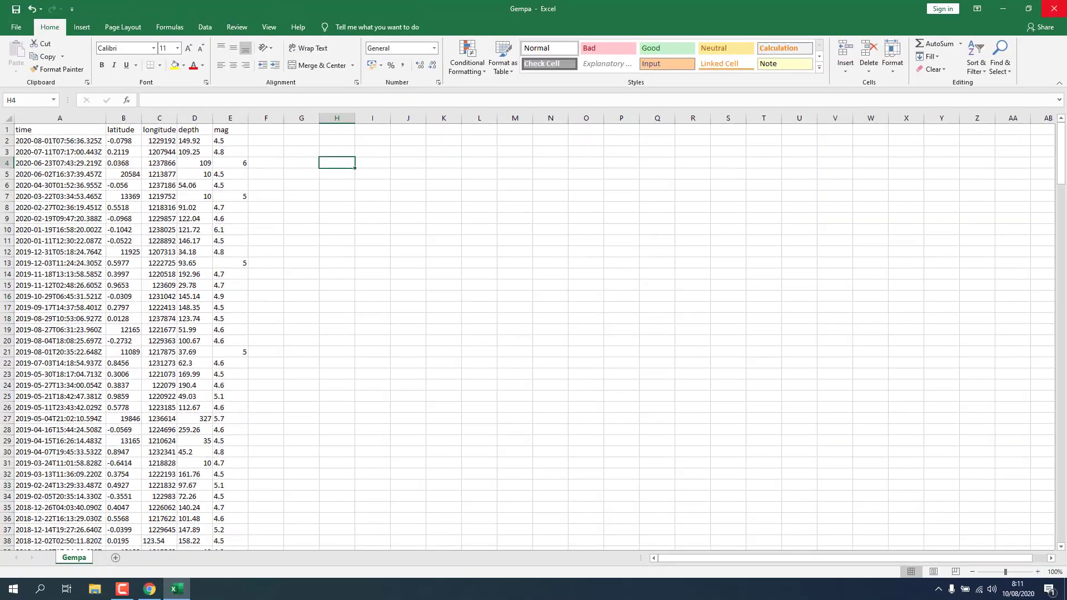
{"action": "left_click", "coordinate": [1002, 9]}
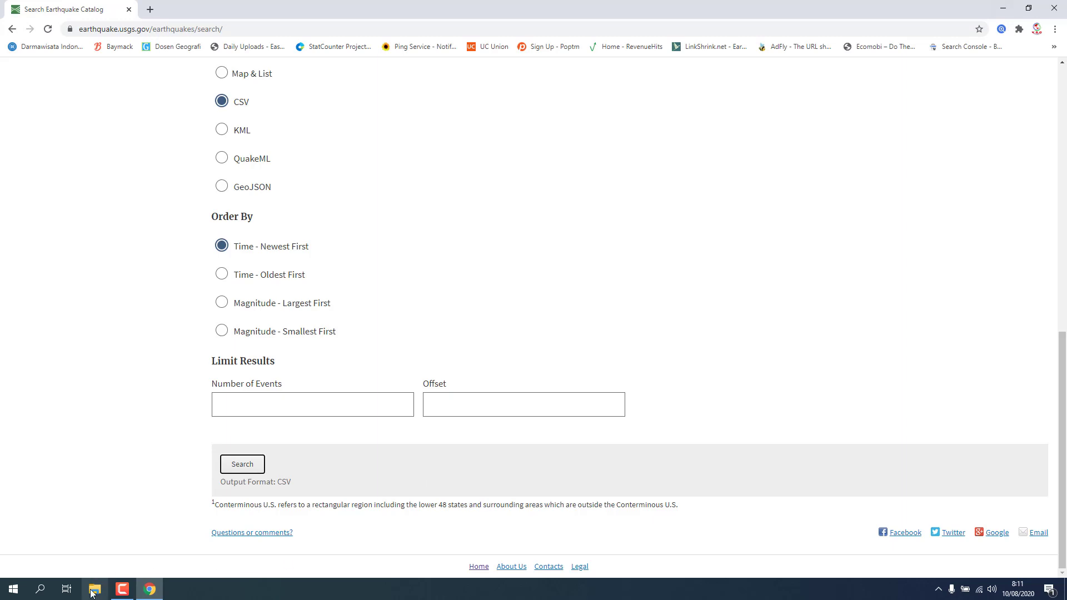
Switch to File Explorer, minimize the browser, and open the Series 2 folder inside PELATIHAN on the DATA (D:) drive.
{"action": "left_click", "coordinate": [92, 590]}
{"action": "left_click", "coordinate": [1010, 12]}
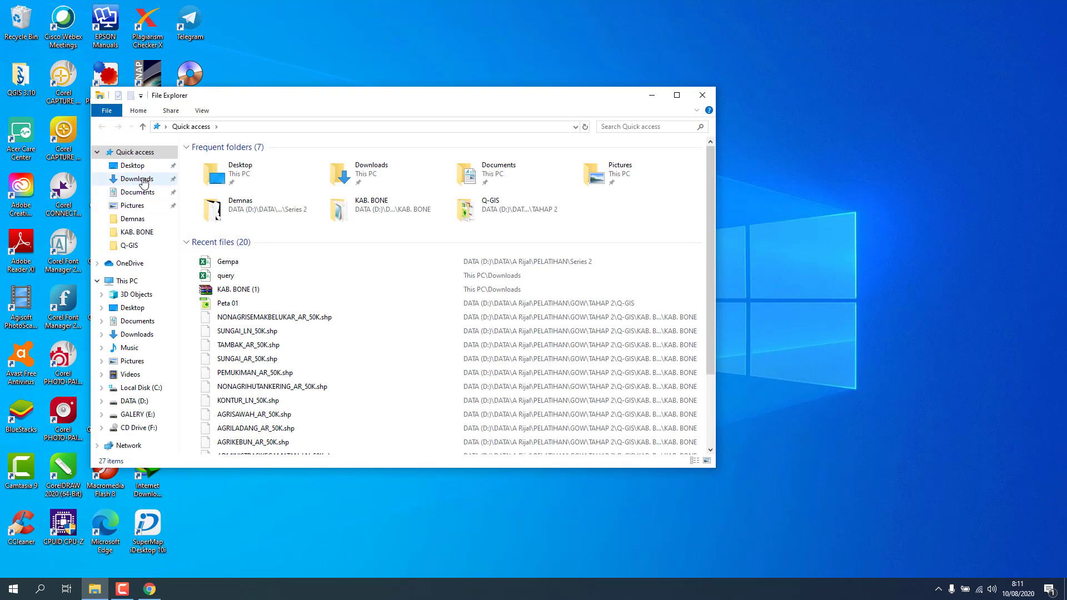
{"action": "left_click", "coordinate": [137, 178]}
{"action": "left_click", "coordinate": [144, 402]}
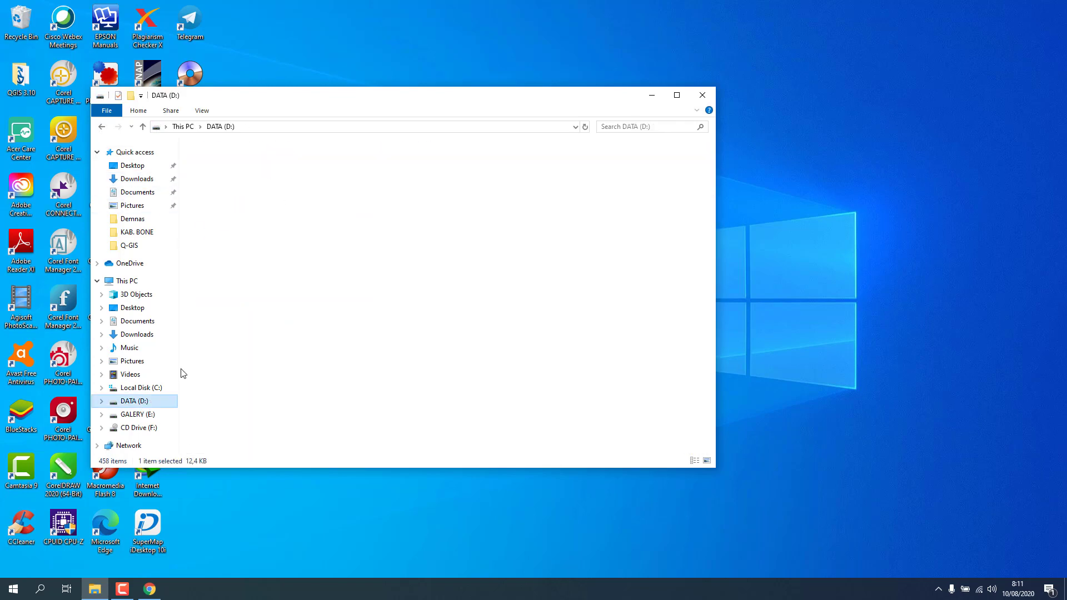
{"action": "left_click", "coordinate": [233, 171]}
{"action": "double_click", "coordinate": [232, 171]}
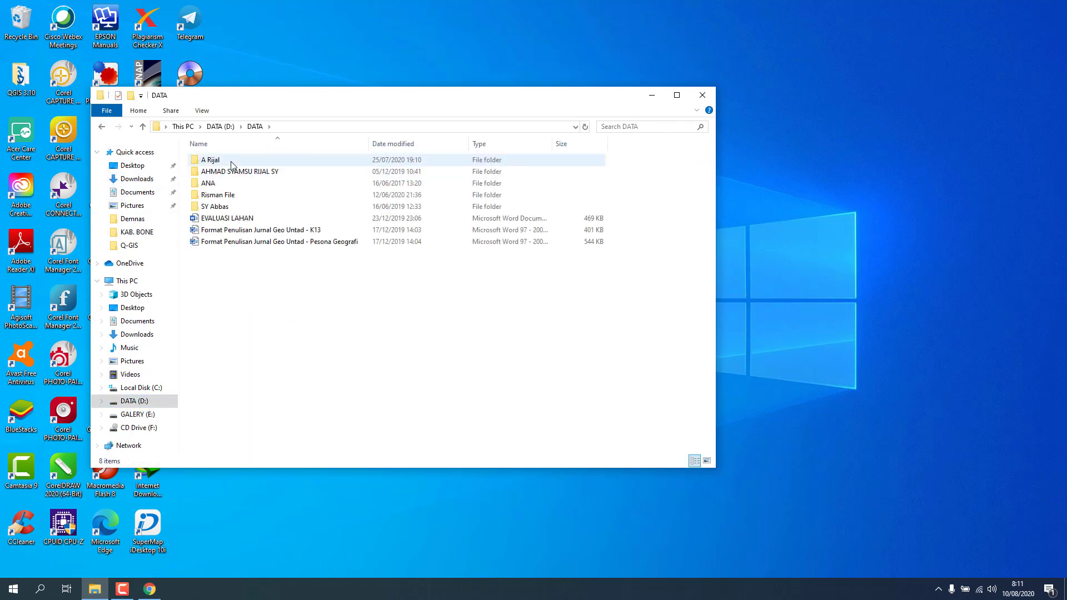
{"action": "double_click", "coordinate": [231, 160]}
{"action": "double_click", "coordinate": [230, 232]}
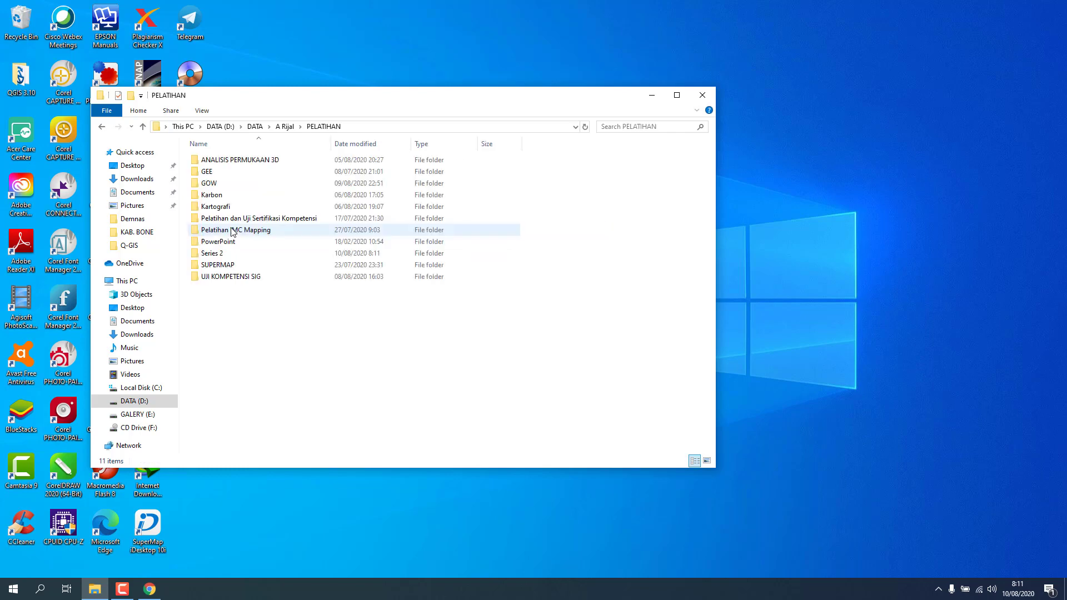
{"action": "double_click", "coordinate": [229, 256]}
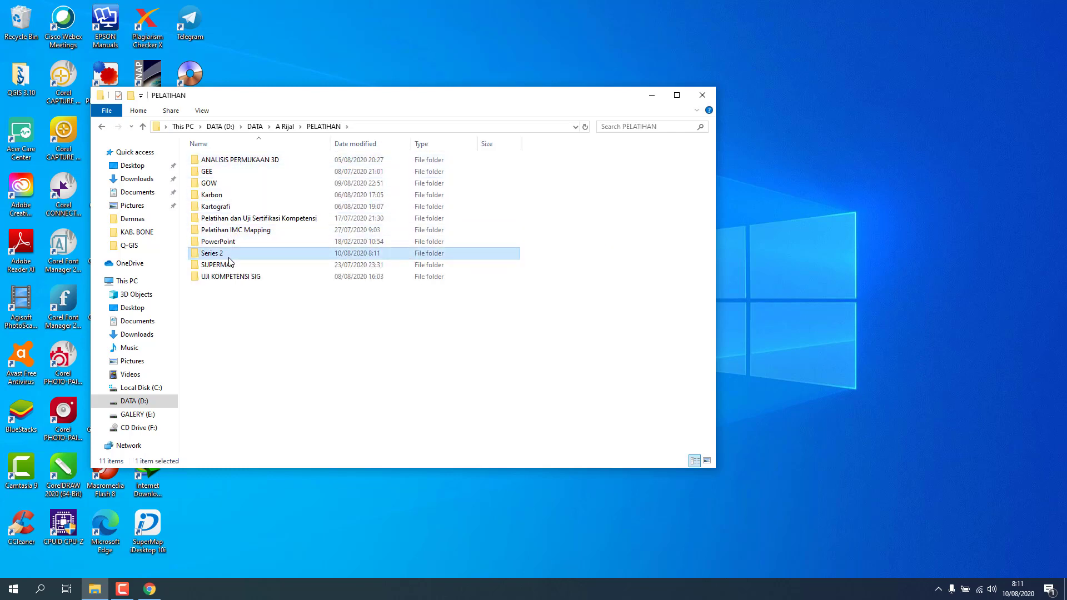
Open the Gempa CSV file in Excel to check its contents and close it.
{"action": "double_click", "coordinate": [220, 195]}
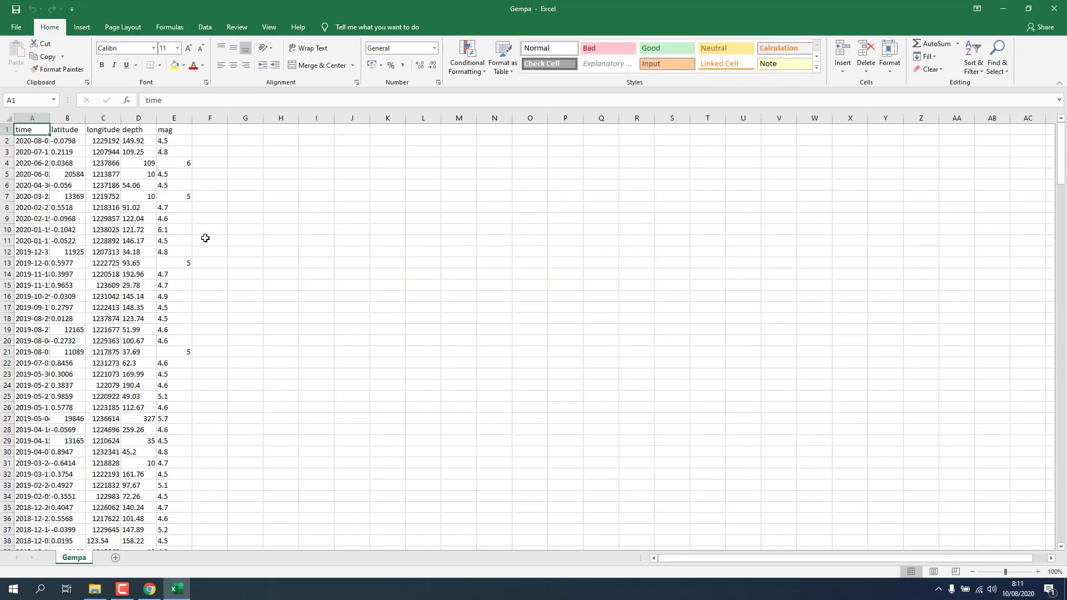
{"action": "left_click", "coordinate": [1059, 6]}
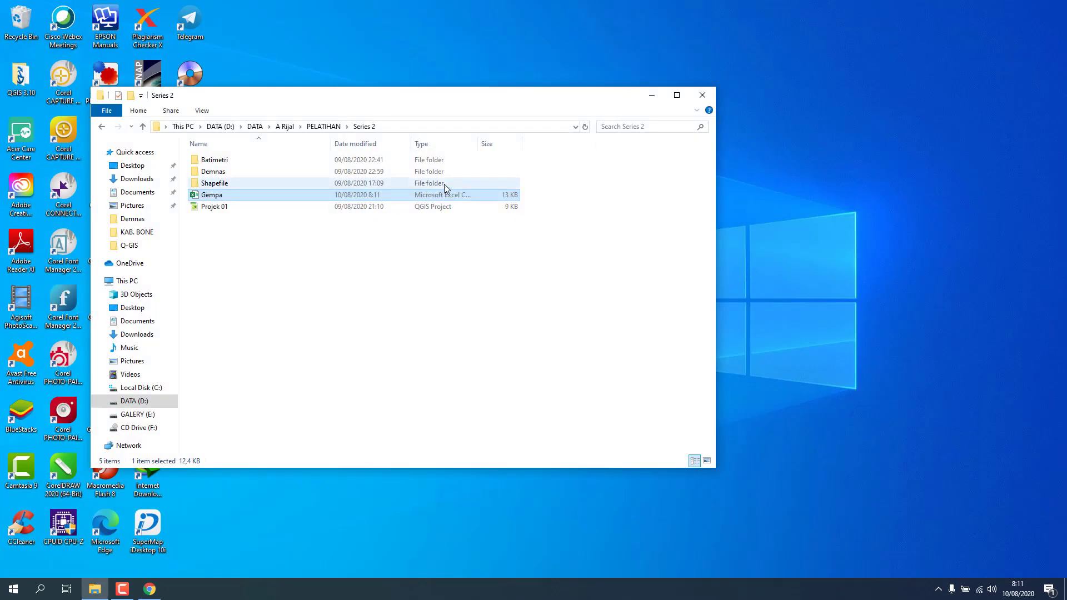
{"action": "double_click", "coordinate": [478, 144]}
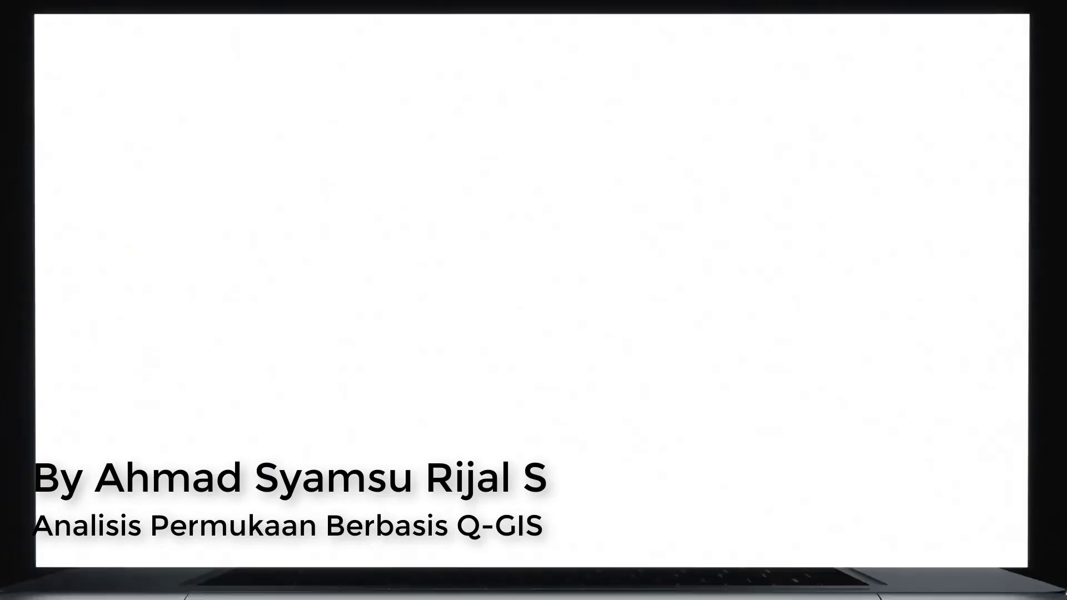